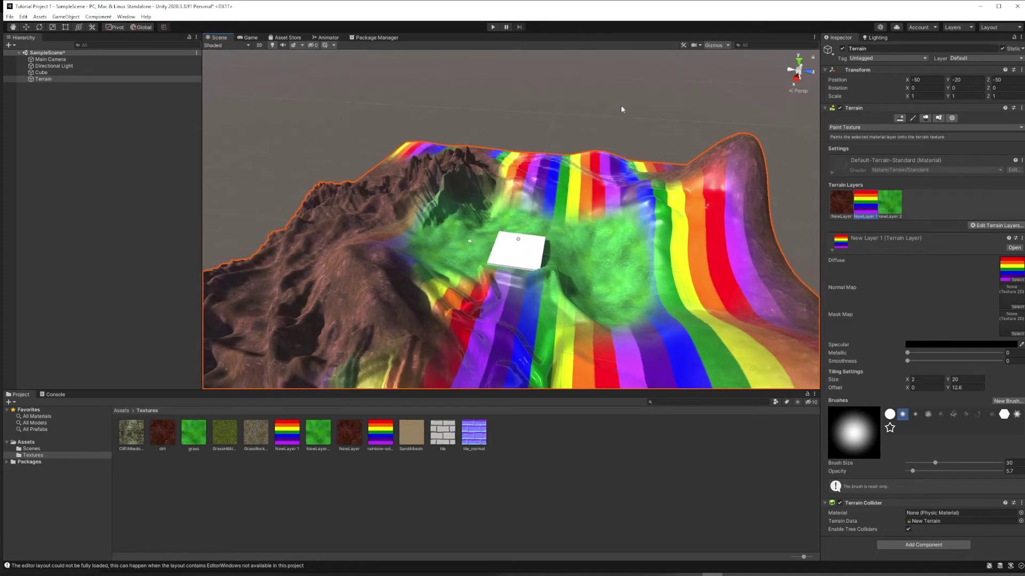
Examine the painted terrain from several angles, including the dirt mountains and the flat cube platform on the grass.
middle_drag(620, 104, 660, 52)
middle_drag(465, 90, 608, 155)
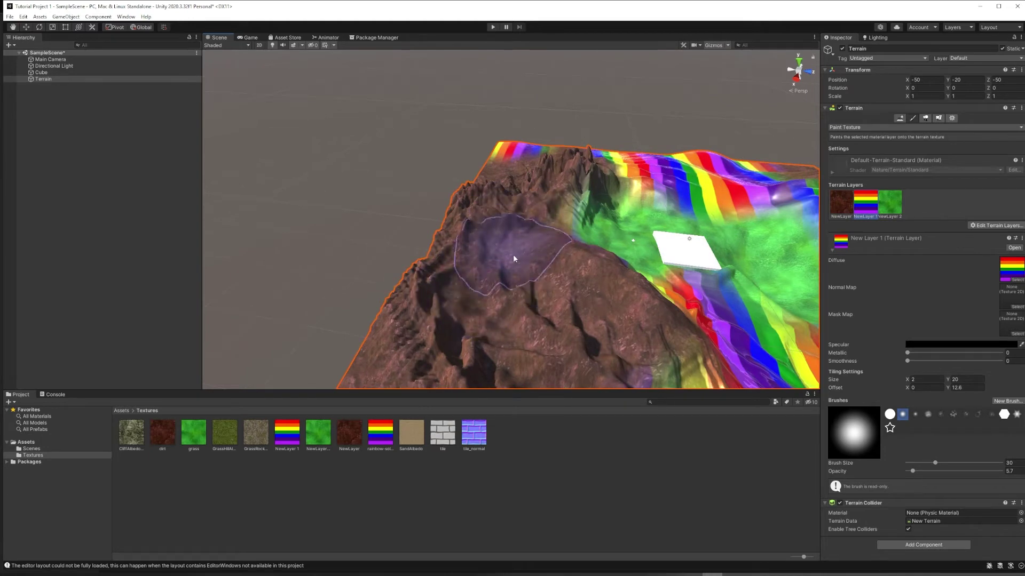
scroll(542, 259, up, 5)
scroll(597, 214, up, 3)
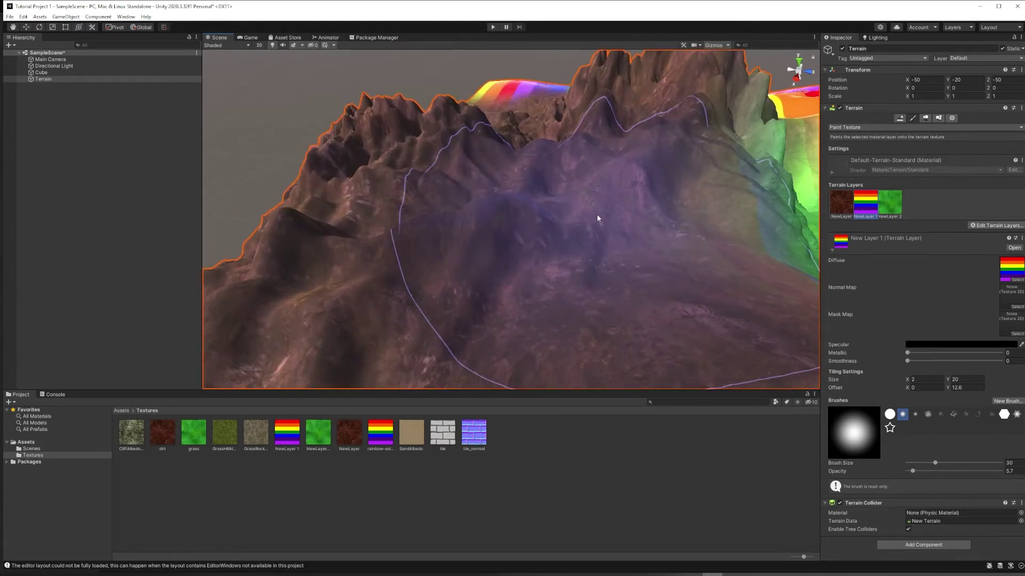
middle_drag(595, 212, 165, 188)
middle_drag(494, 202, 455, 192)
scroll(462, 186, down, 3)
mouse_move(462, 181)
alt+mouse_down()
mouse_move(331, 235)
mouse_move(466, 237)
mouse_move(608, 190)
mouse_move(680, 238)
alt+mouse_up()
middle_drag(560, 231, 646, 219)
scroll(502, 279, up, 2)
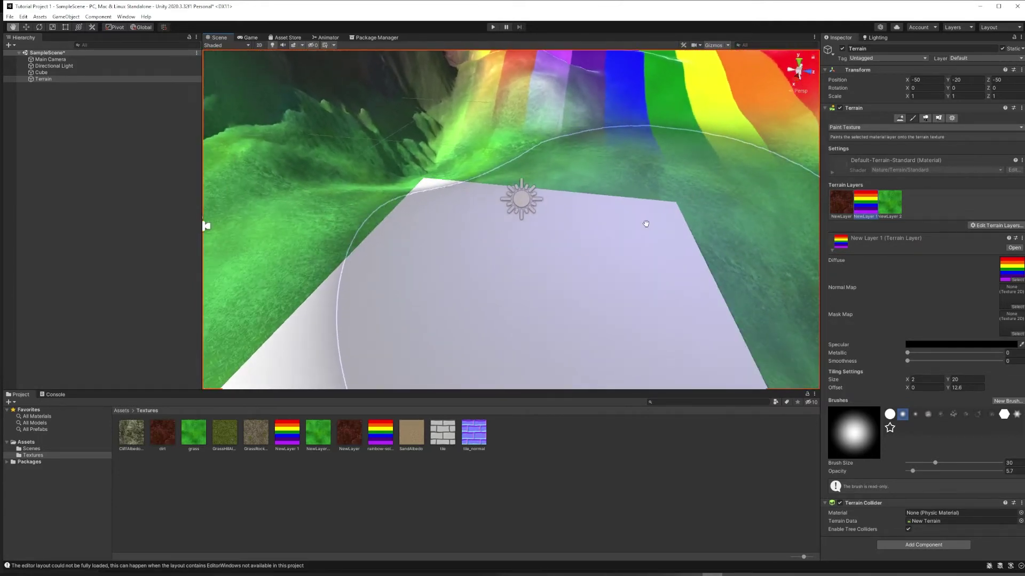
scroll(645, 219, down, 3)
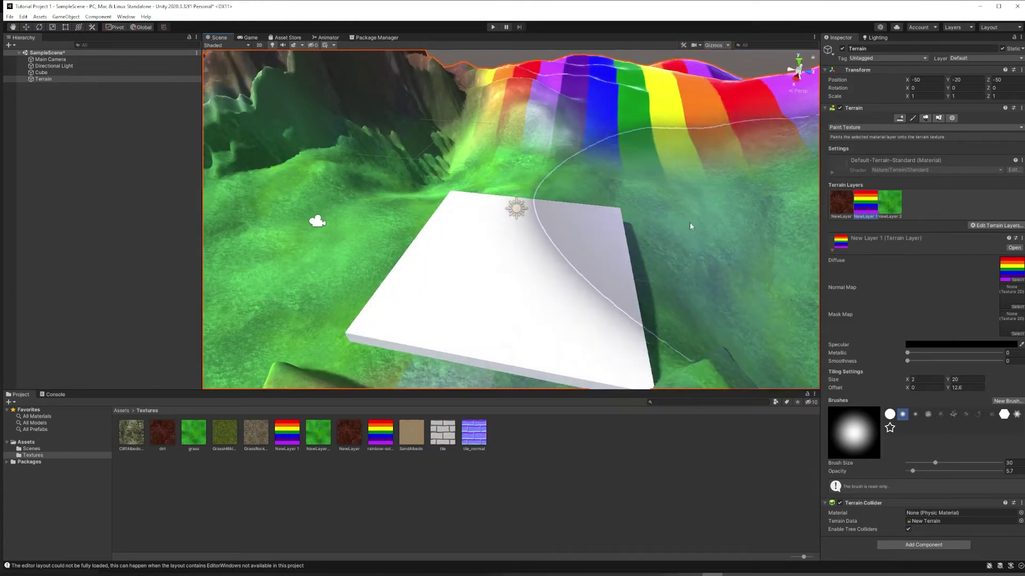
Add a new 3D cube to the scene and reset its transform.
click(41, 73)
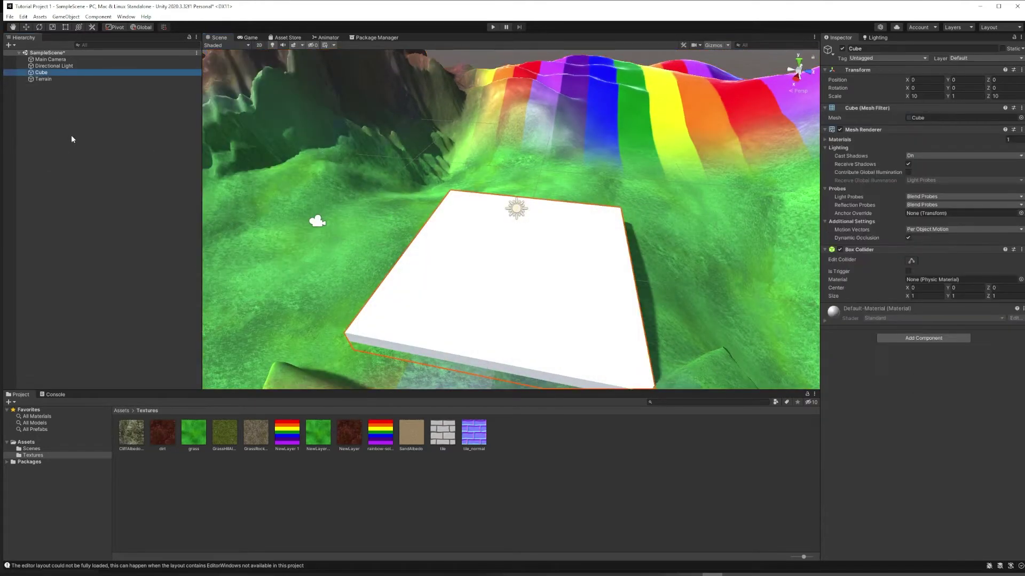
right_click(48, 118)
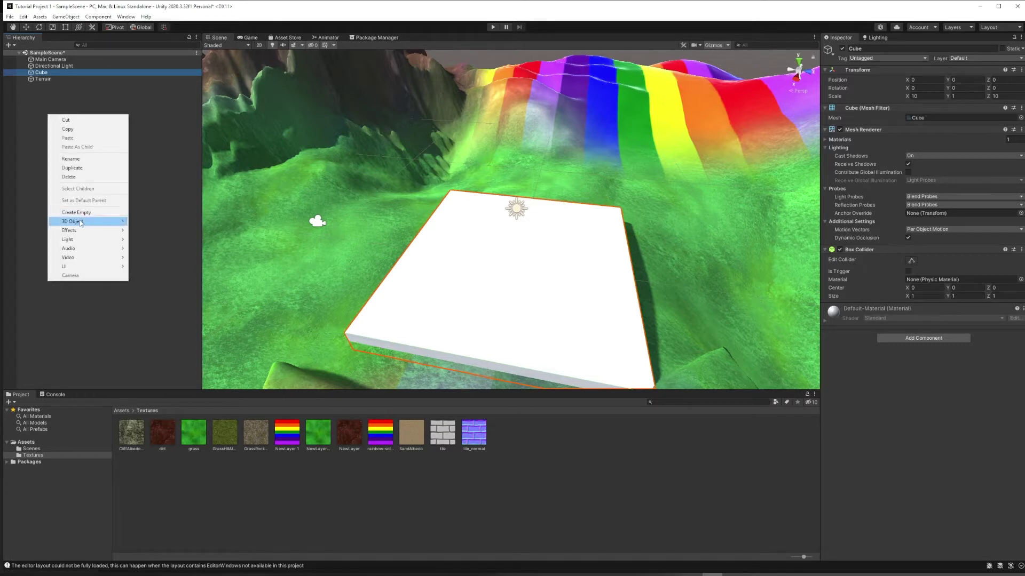
mouse_move(81, 223)
click(146, 222)
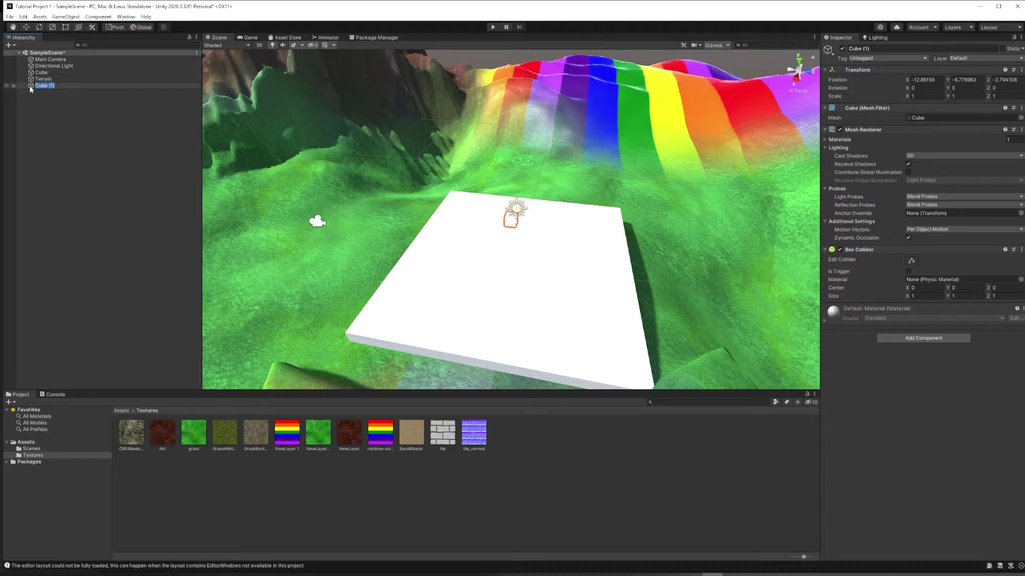
right_click(853, 71)
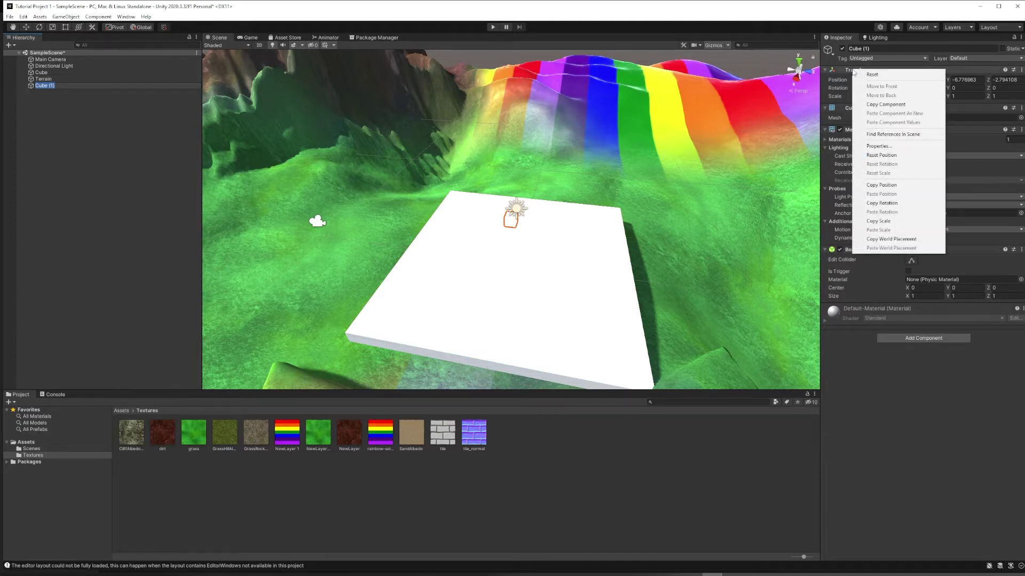
click(867, 76)
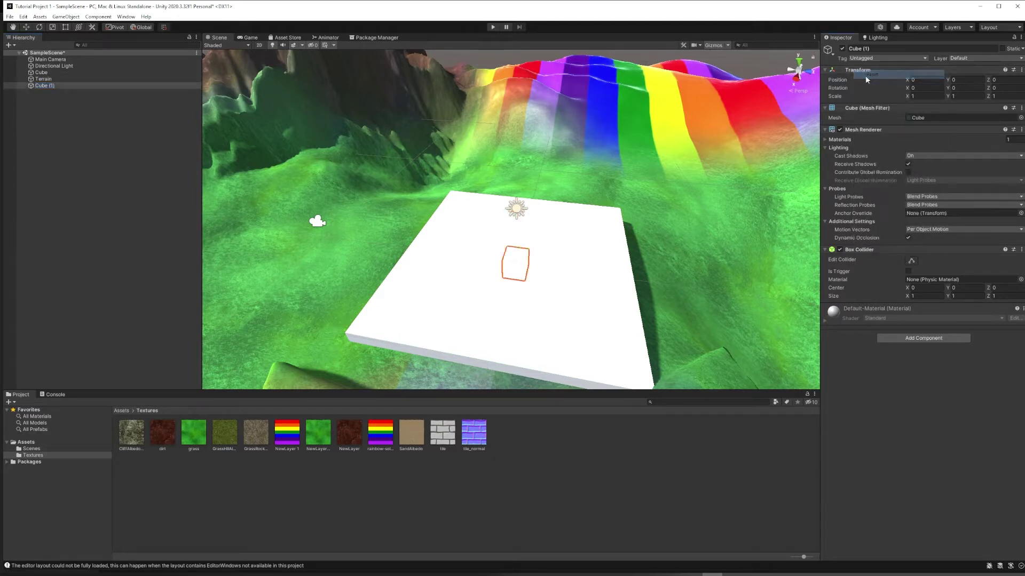
Scale the new cube to 10 on X and Y and move it to the platform's edge at about Z -5.49.
click(911, 97)
drag(906, 100, 987, 96)
text(10)
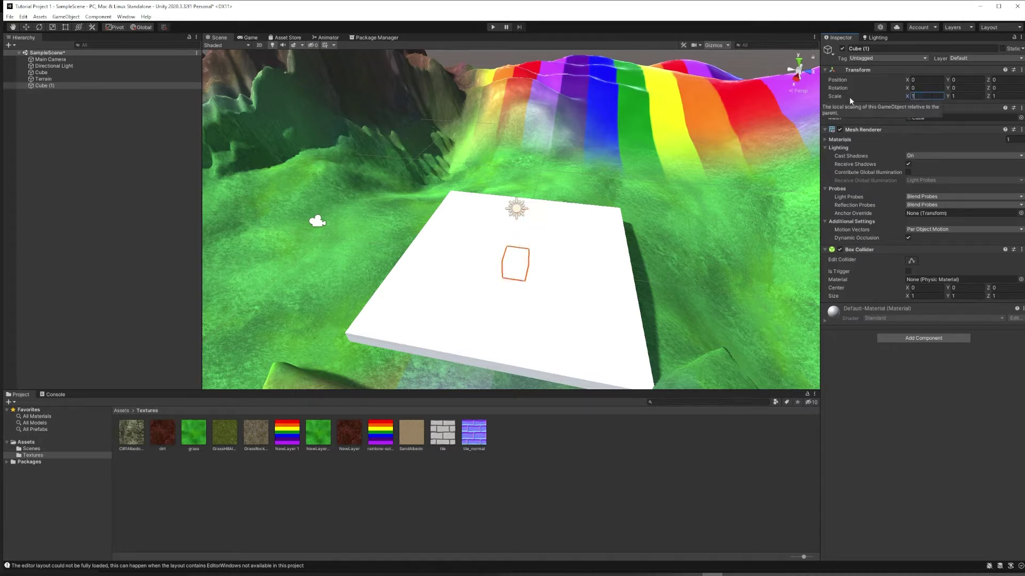
key(Tab)
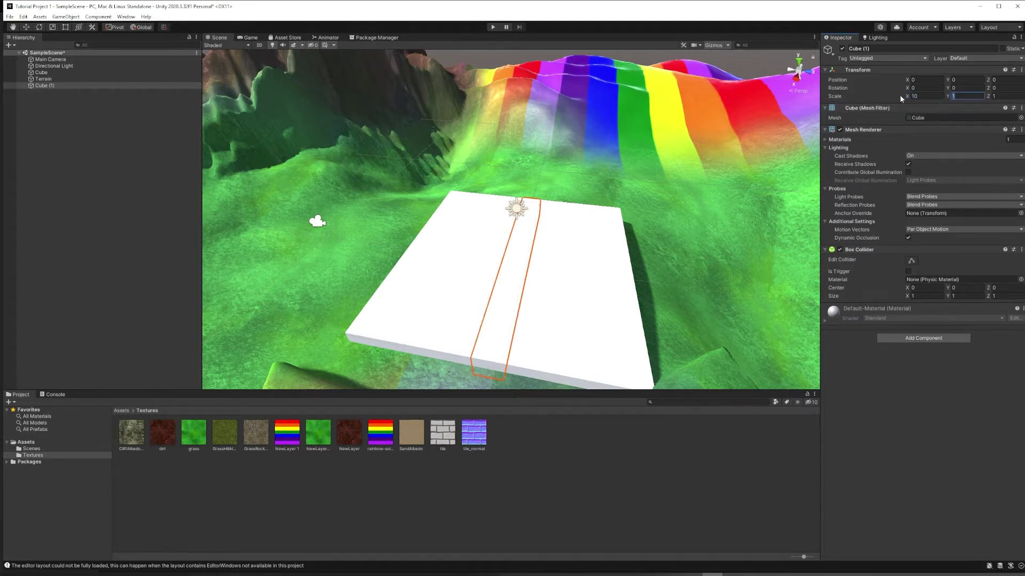
text(10)
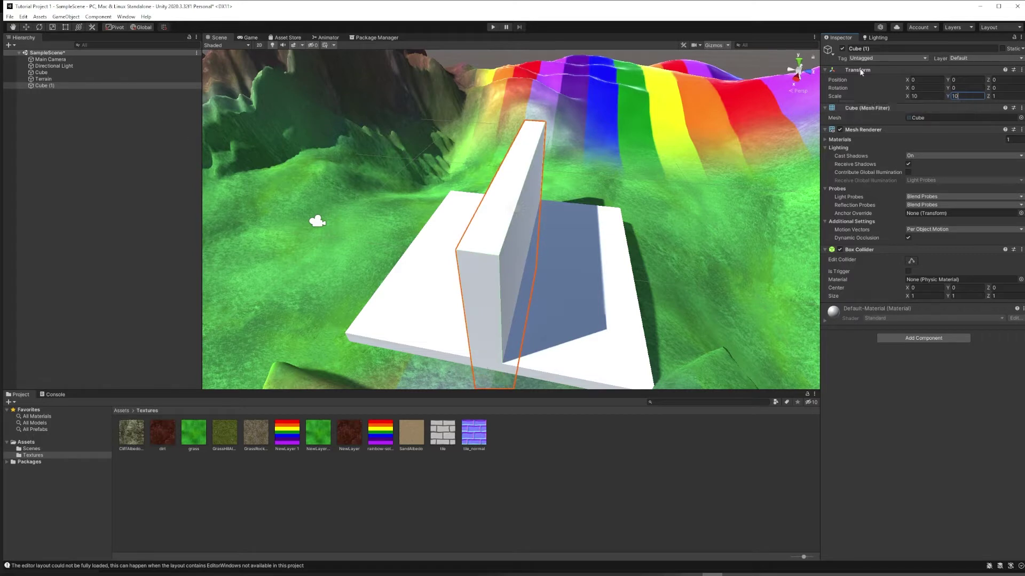
click(25, 27)
drag(548, 272, 436, 248)
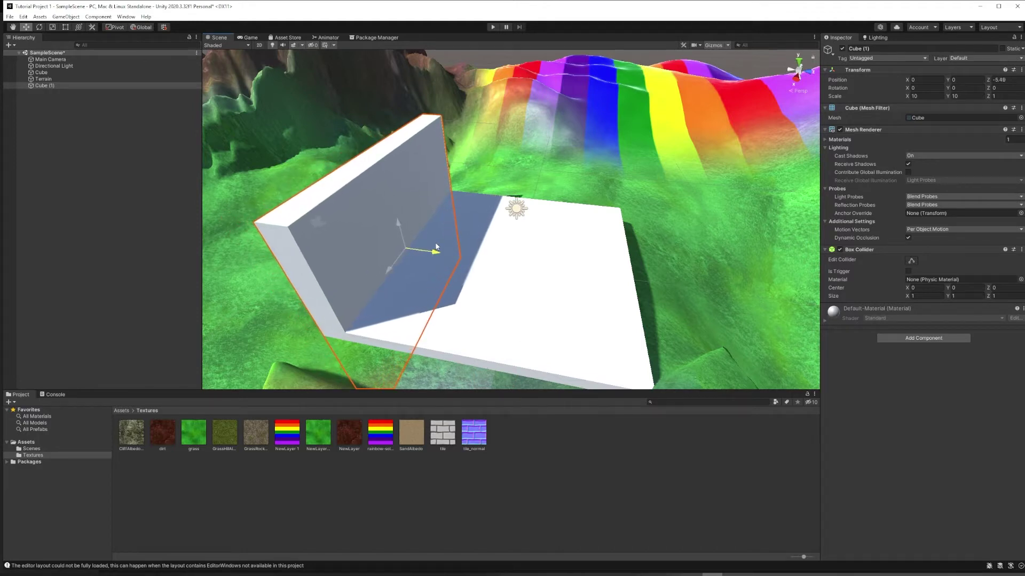
Duplicate the wall cube and move the copy to the platform's opposite edge at about Z 5.49.
click(47, 86)
click(58, 93)
click(48, 86)
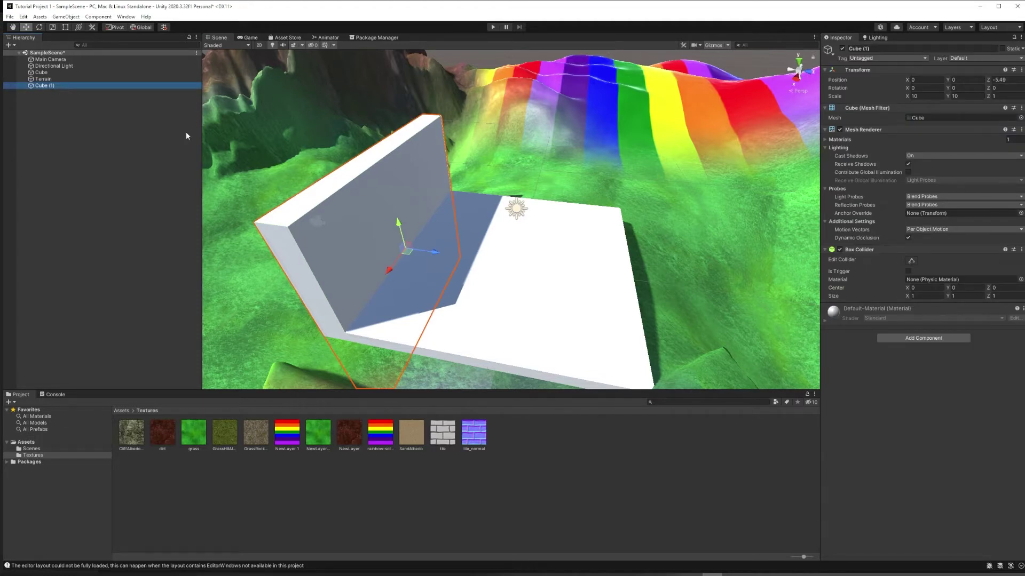
key(ctrl+d)
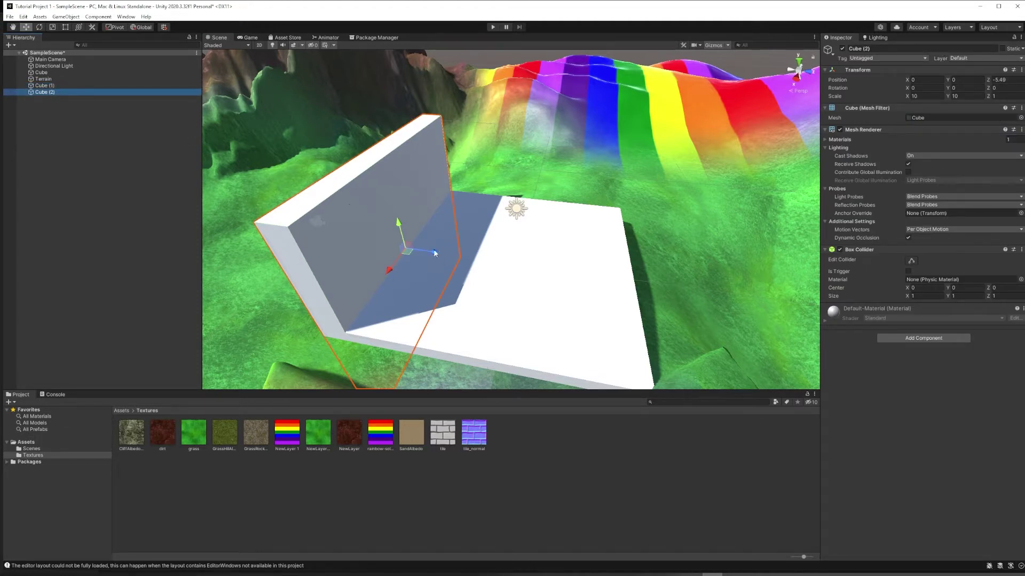
drag(435, 254, 674, 301)
Duplicate the second wall and move the copy to the middle of the platform at about Z 0.23.
click(32, 93)
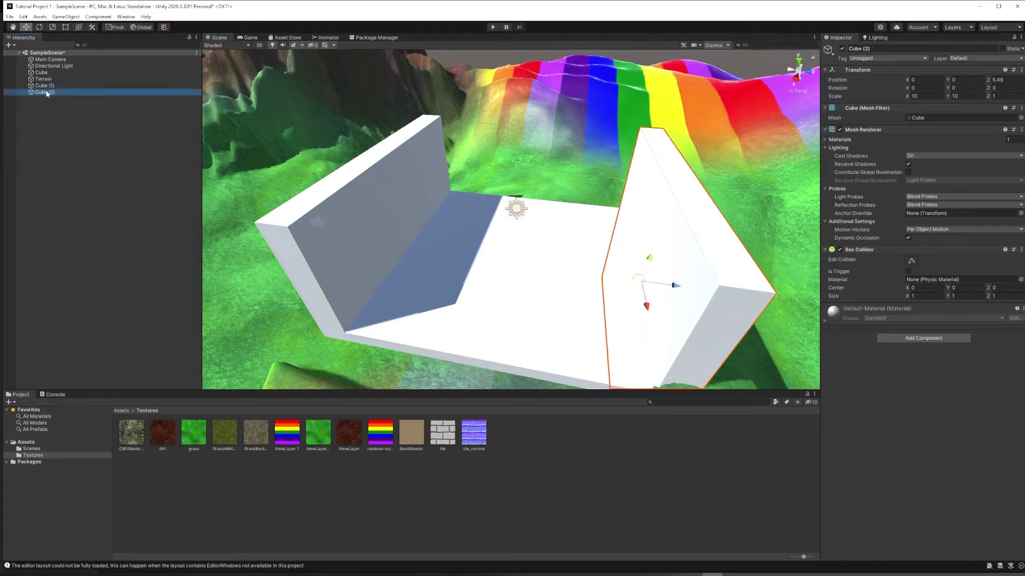
key(Up)
click(47, 92)
key(ctrl+d)
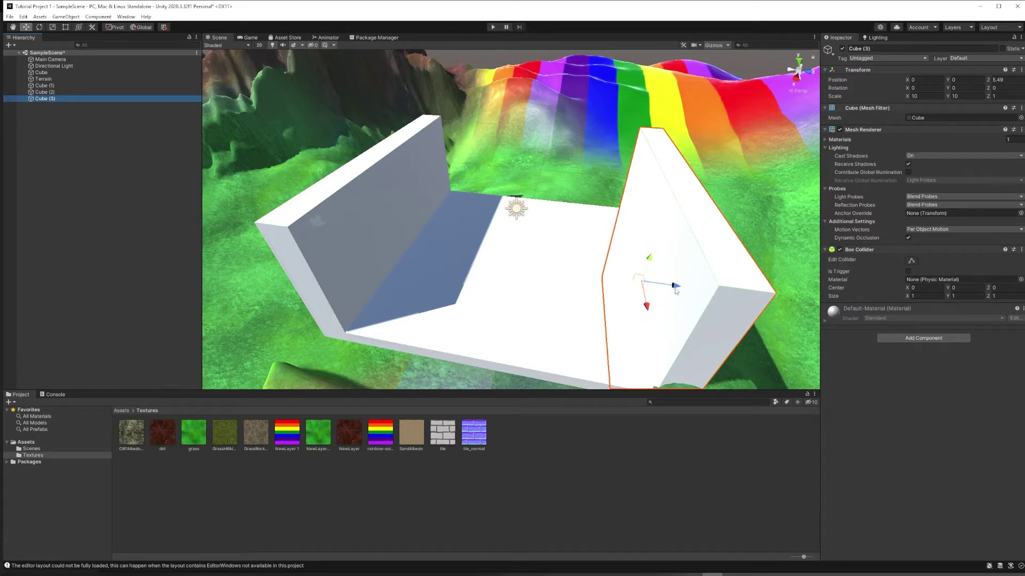
drag(674, 285, 551, 278)
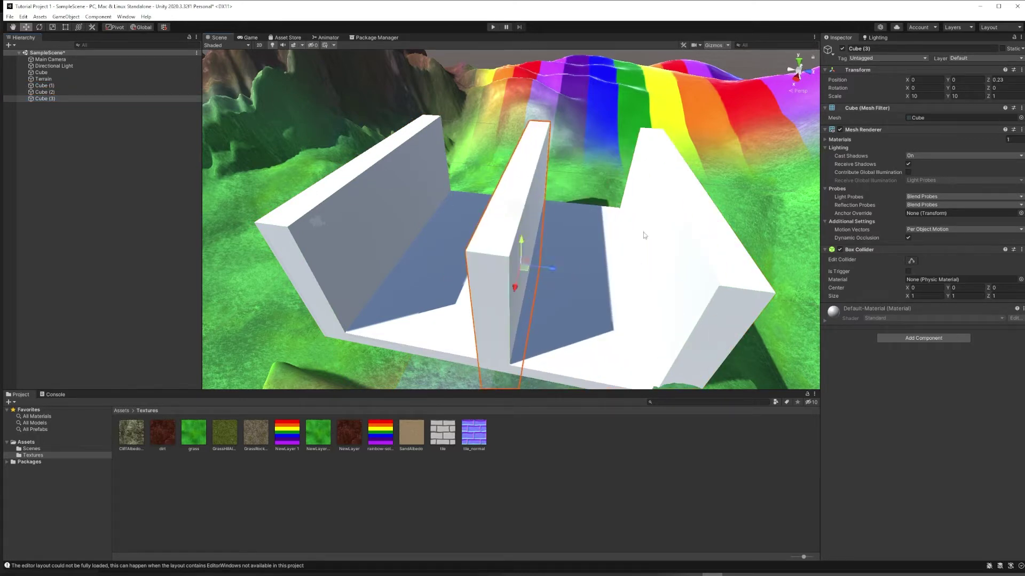
Rotate the middle wall 90 degrees on Y and move it to the platform's end at about X 4.51.
click(961, 88)
text(90)
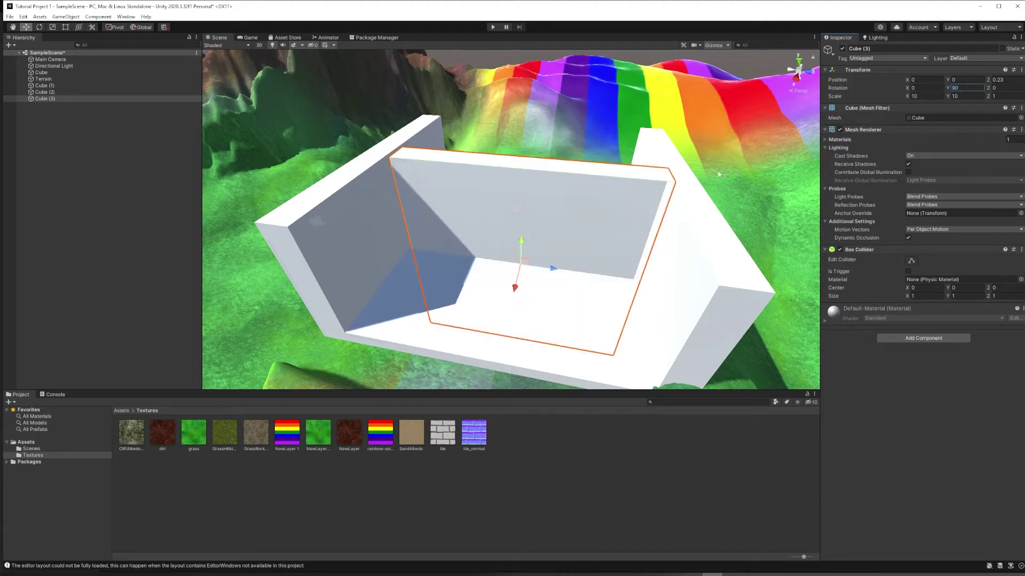
drag(515, 288, 492, 389)
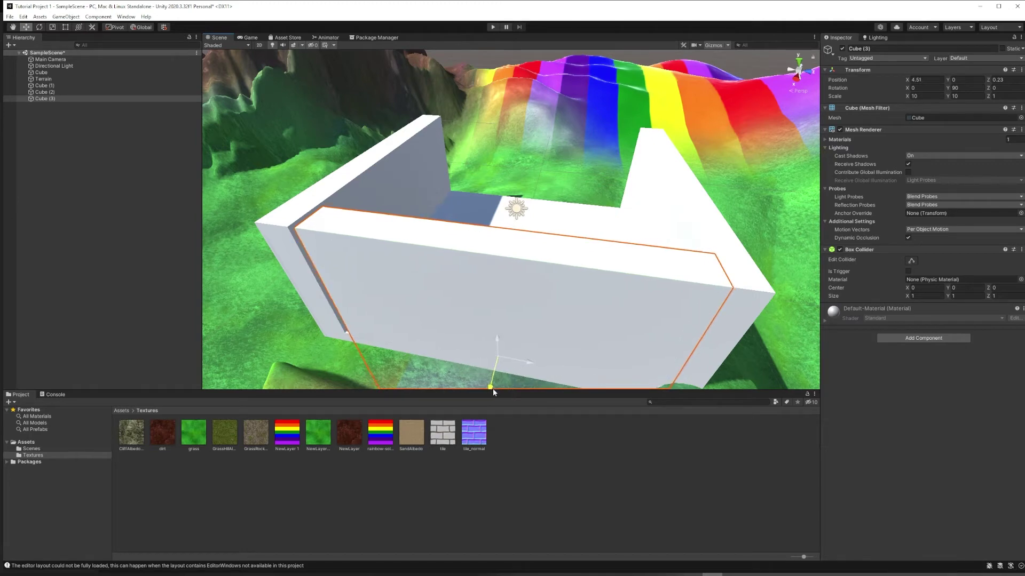
Duplicate the end wall as a slanted roof at about X -2.34, Y 5.59, tilted about 69 degrees on X.
right_drag(492, 388, 765, 217)
middle_drag(459, 209, 598, 198)
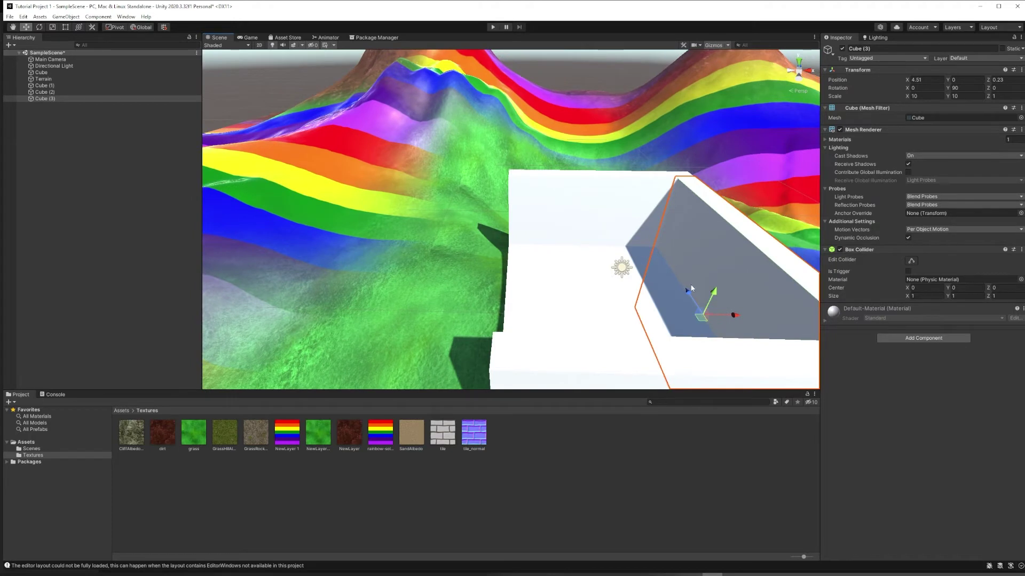
click(50, 98)
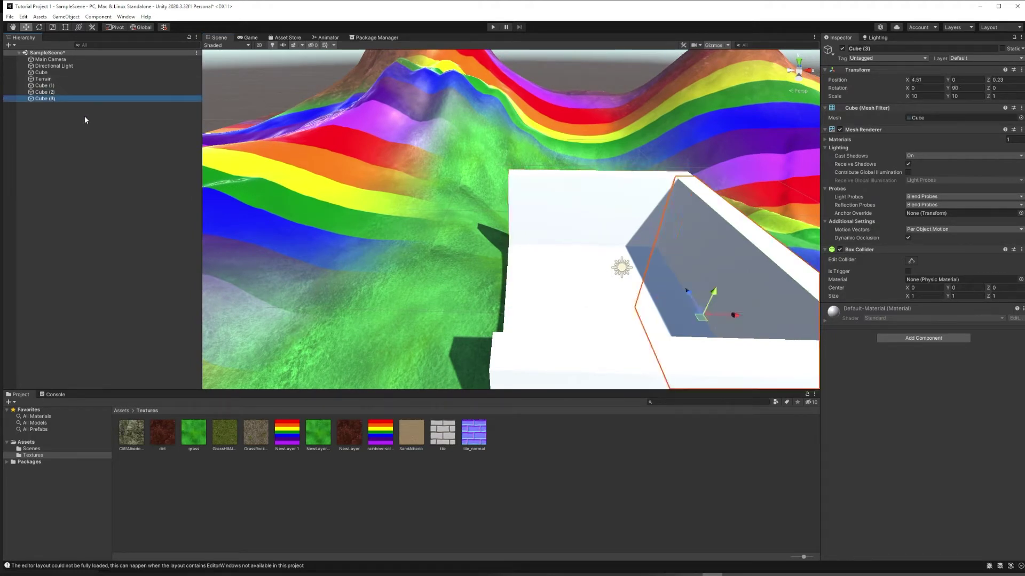
key(ctrl+d)
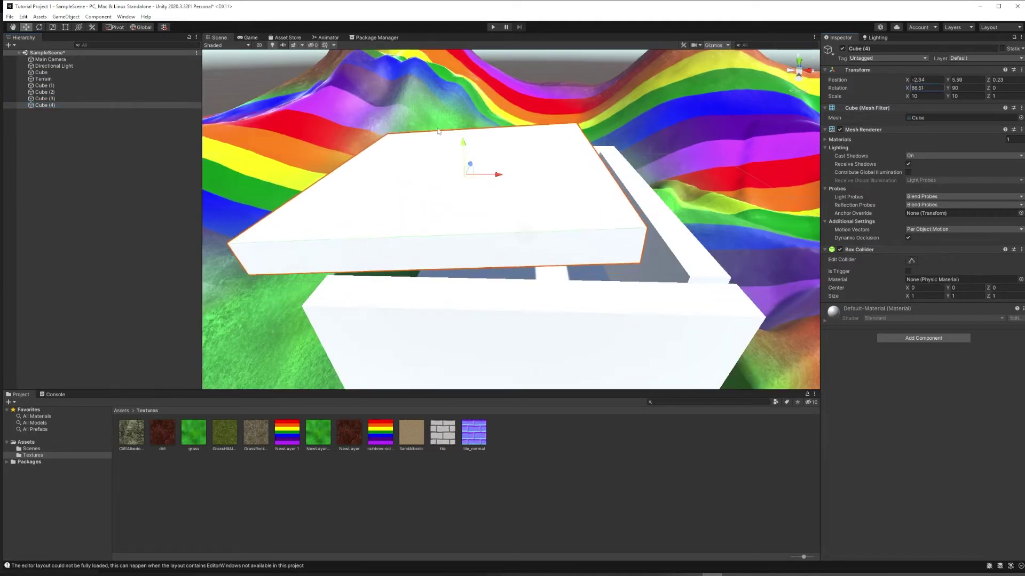
drag(437, 131, 229, 176)
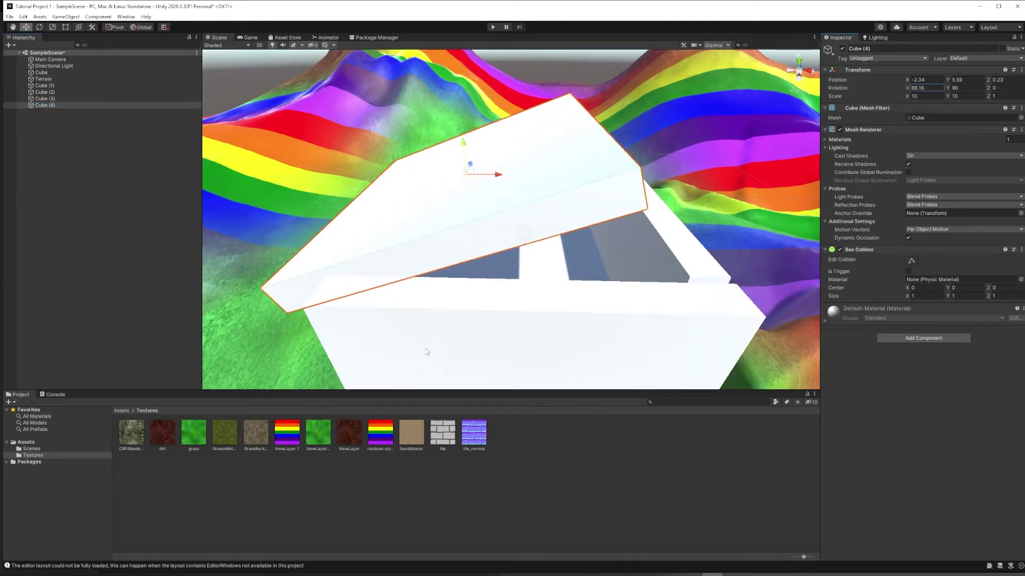
Move the end wall, Cube (3), to the opposite end of the platform at about X -4.49.
click(672, 281)
drag(648, 287, 447, 302)
middle_drag(472, 297, 593, 253)
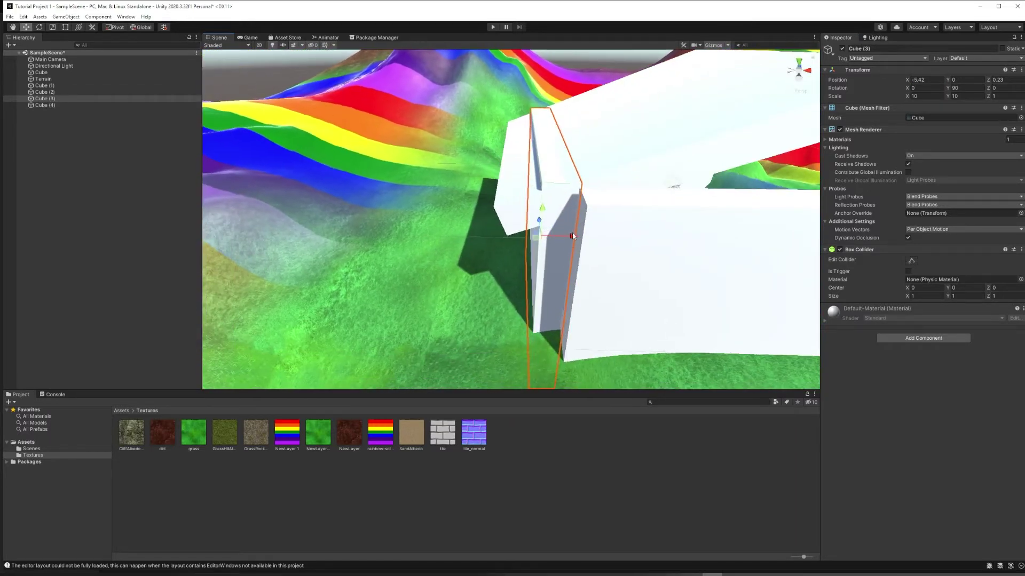
drag(572, 234, 591, 239)
Add a 3D cylinder to the scene and move it in front of the building to about X 2.04.
middle_drag(633, 193, 492, 181)
right_drag(689, 195, 485, 154)
alt+drag(485, 157, 400, 184)
middle_drag(401, 184, 494, 178)
scroll(494, 178, down, 5)
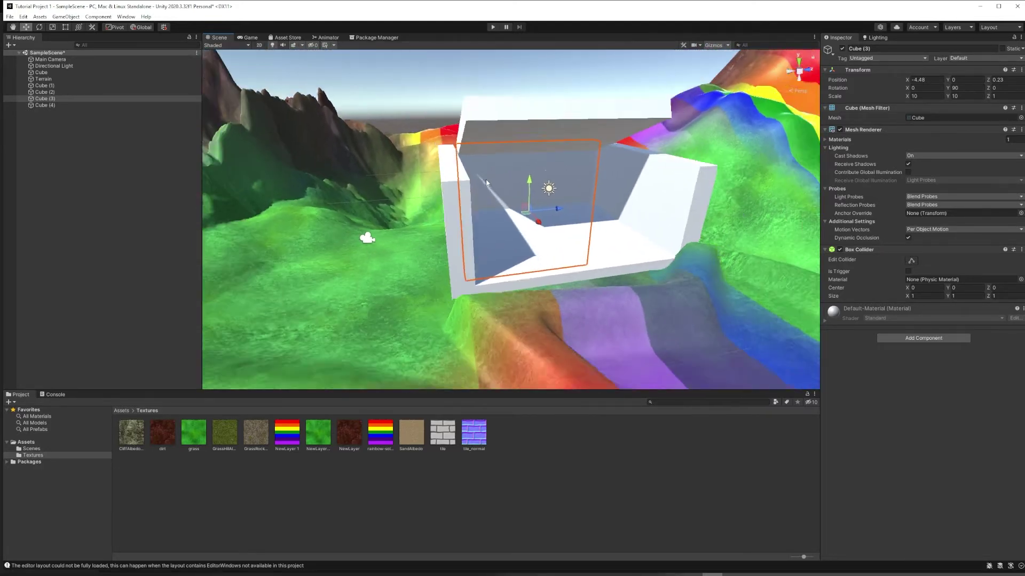
click(46, 147)
right_click(92, 146)
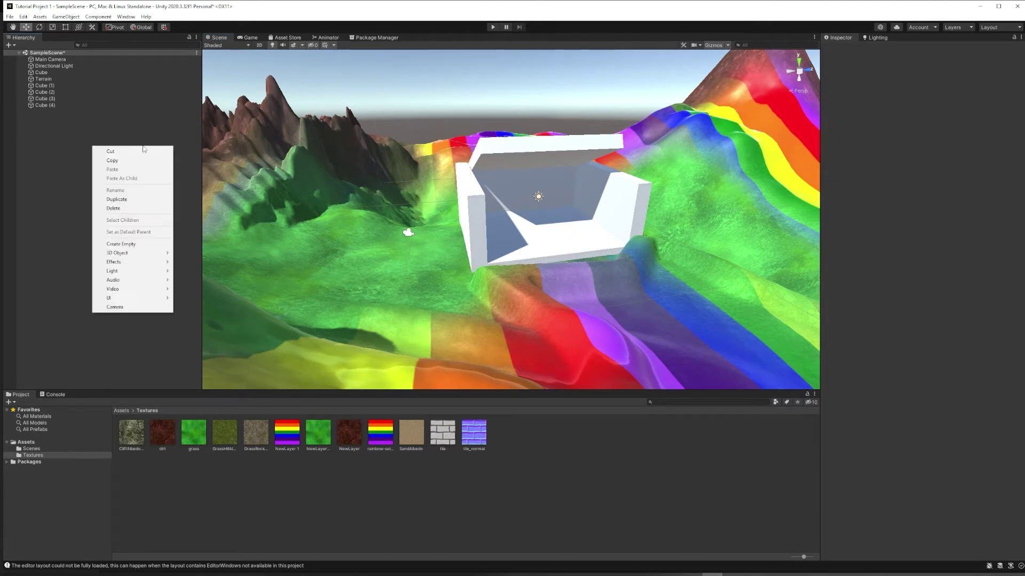
mouse_move(136, 257)
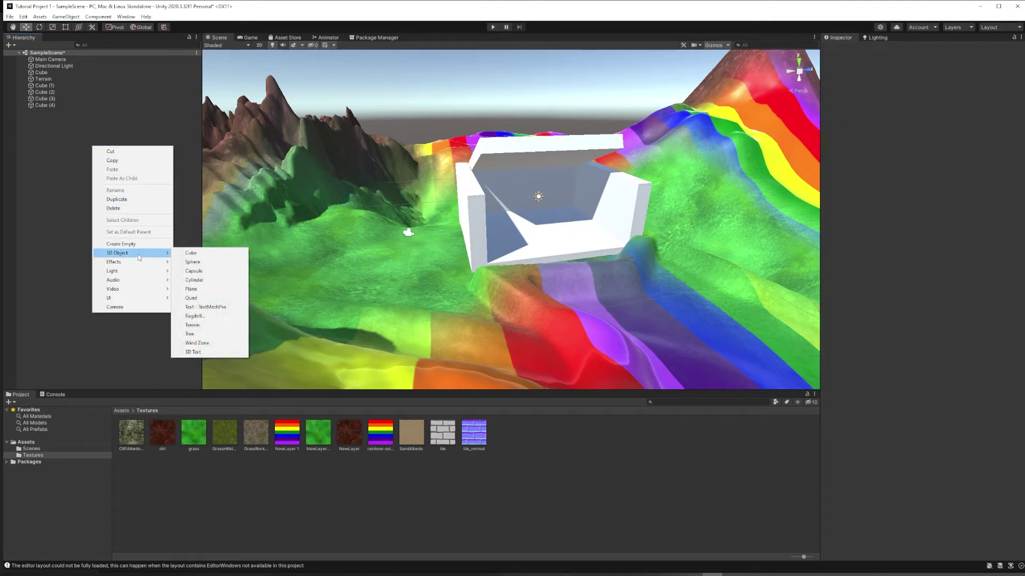
click(193, 280)
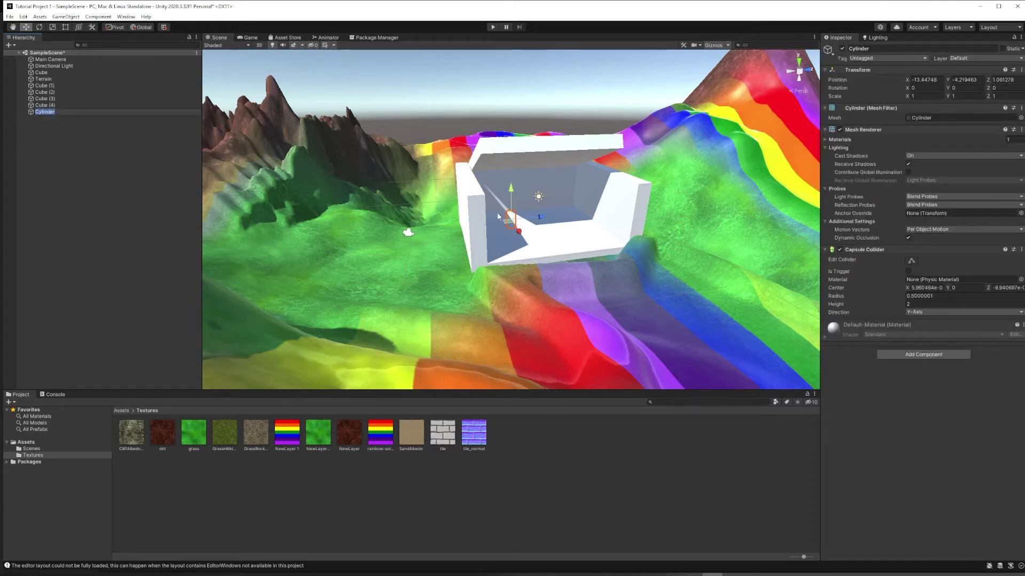
drag(518, 233, 557, 251)
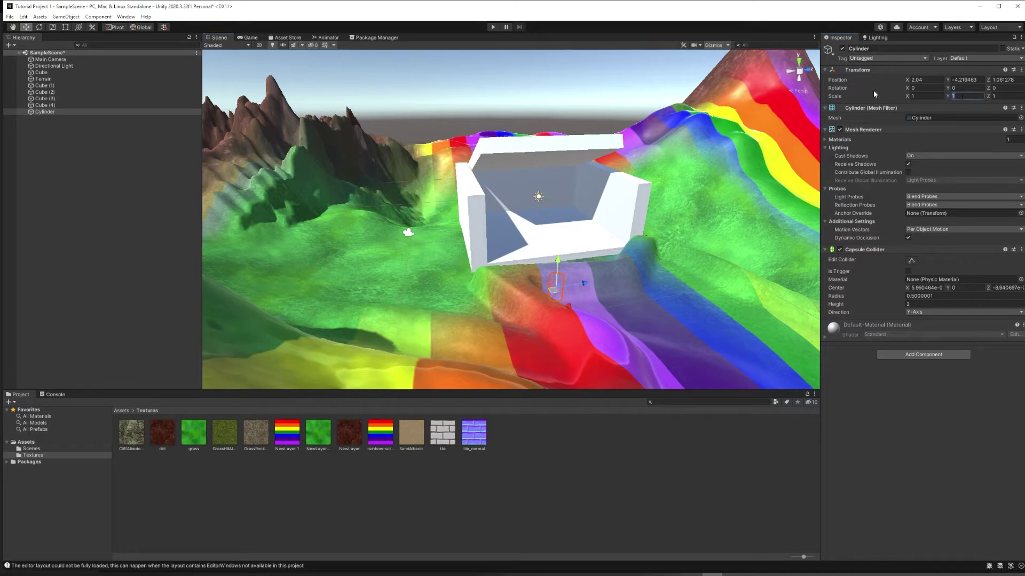
Set the cylinder's Y scale to 5 and move it outside the building to about X 5.96, Y -1.14, Z 7.09.
text(10)
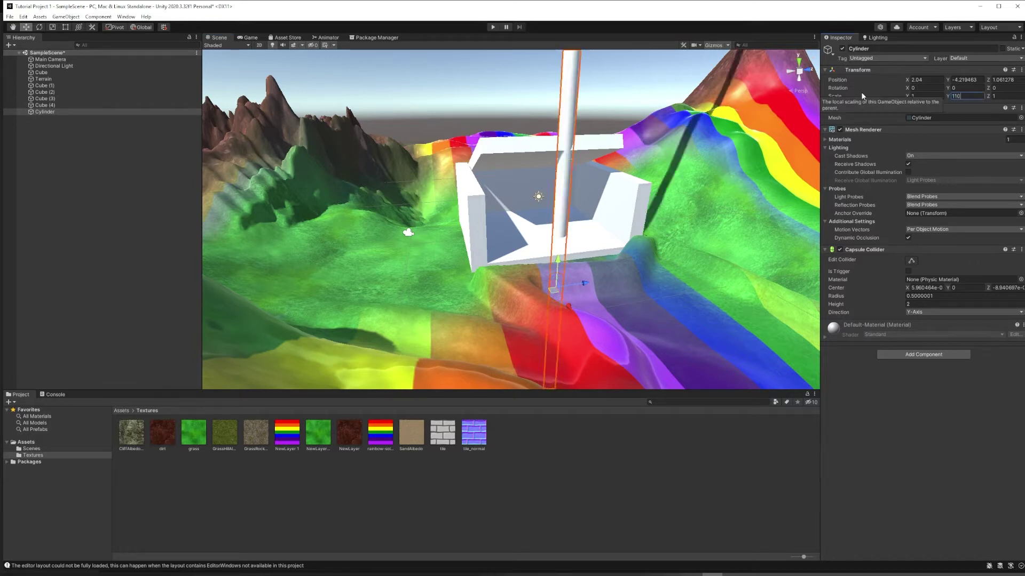
key(BackSpace)
key(BackSpace)
text(0)
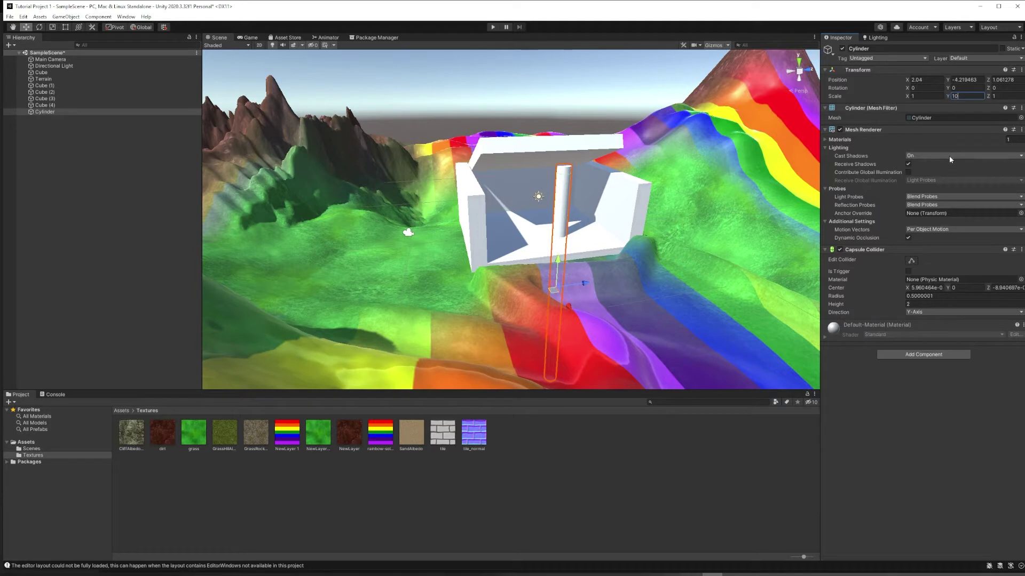
key(BackSpace)
key(BackSpace)
text(5)
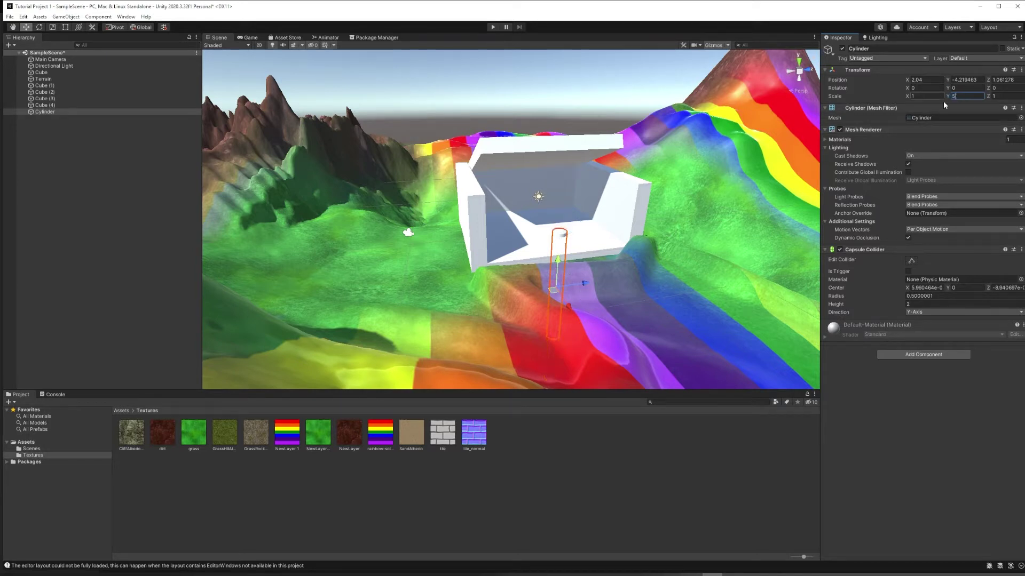
drag(582, 285, 673, 288)
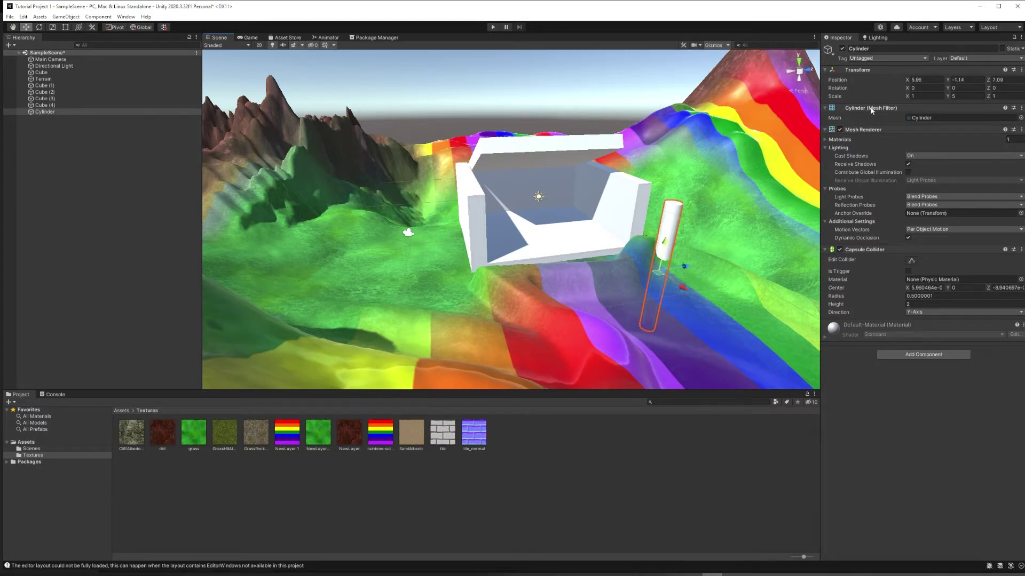
click(959, 88)
text(3.6)
key(ctrl+z)
mouse_move(988, 89)
mouse_down()
mouse_move(1022, 90)
mouse_move(1006, 91)
mouse_up()
key(ctrl+z)
Tilt the cylinder about 17 degrees around its X axis.
drag(908, 89, 920, 90)
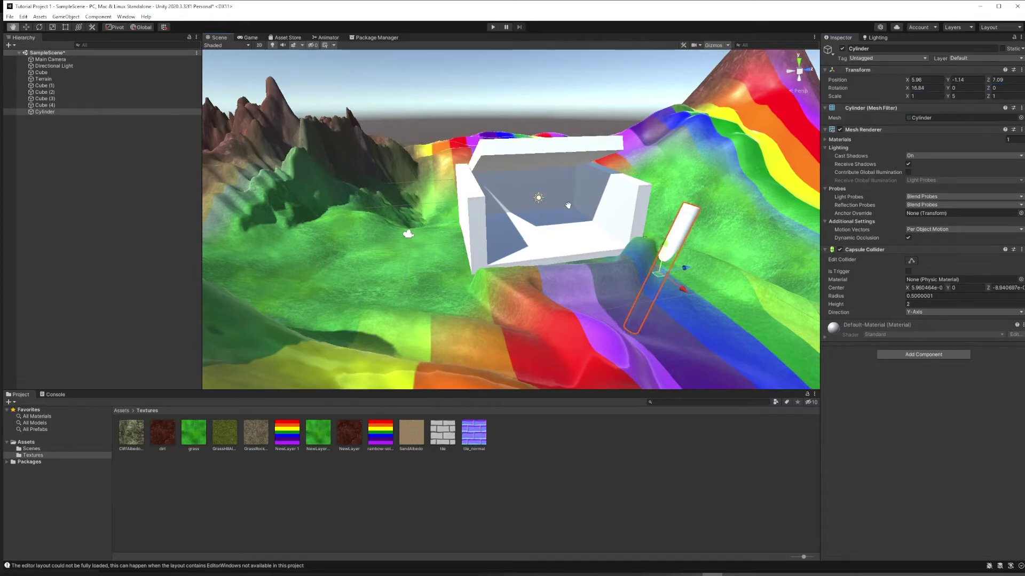
Move the tilted cylinder to the opposite front corner outside the building, at about X 7.25, Z -8.32.
middle_drag(694, 251, 532, 287)
drag(501, 307, 216, 385)
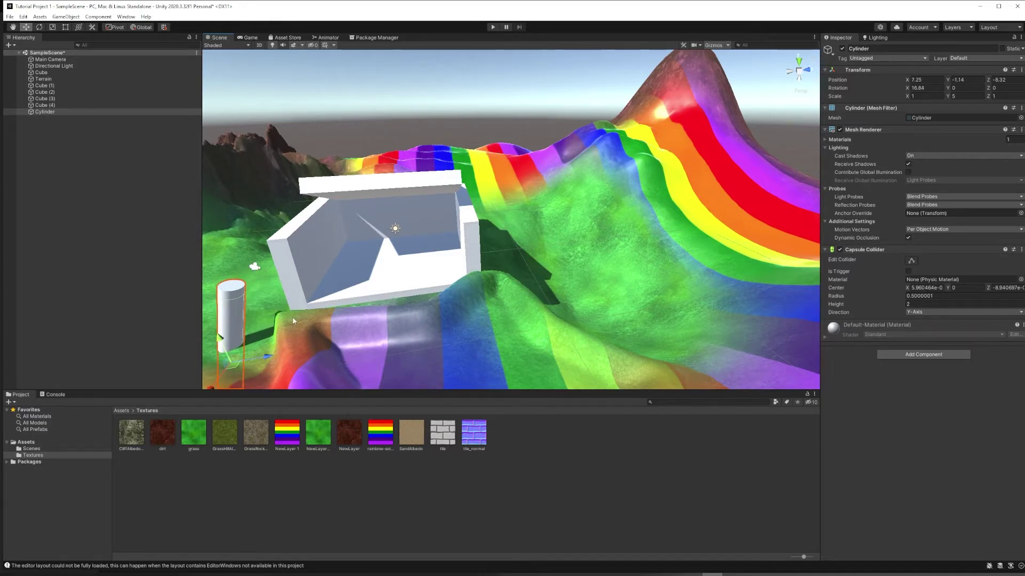
middle_drag(326, 206, 524, 176)
right_drag(523, 174, 488, 180)
middle_drag(489, 180, 499, 186)
right_drag(499, 186, 569, 197)
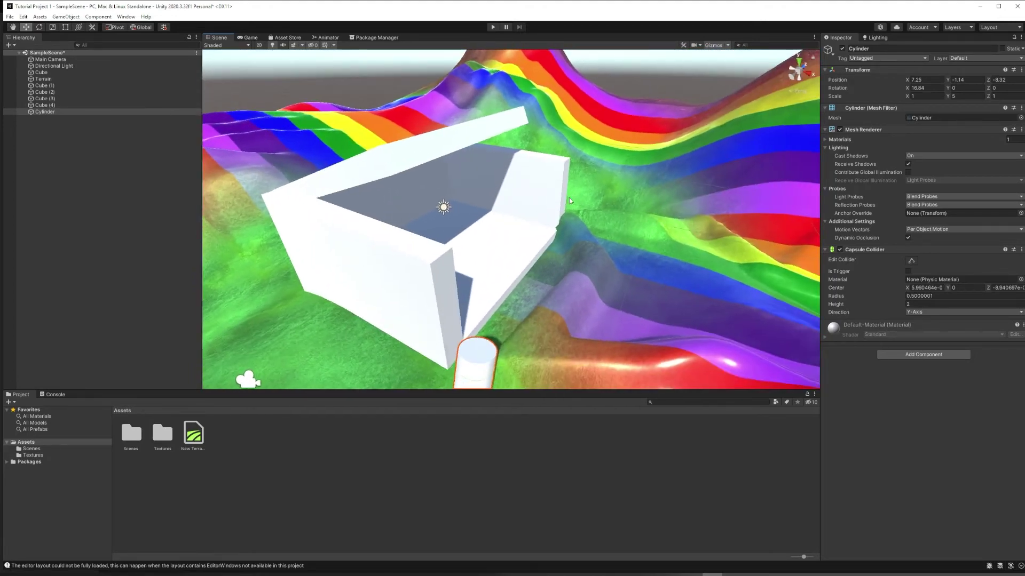
scroll(492, 212, down, 3)
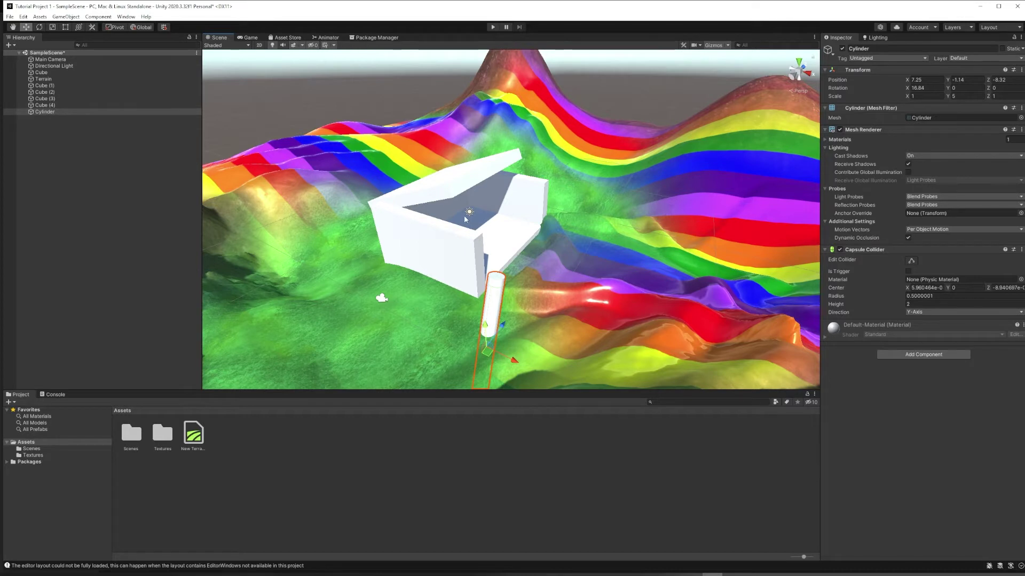
Create a new folder named Materials in the project's Assets folder.
right_click(224, 443)
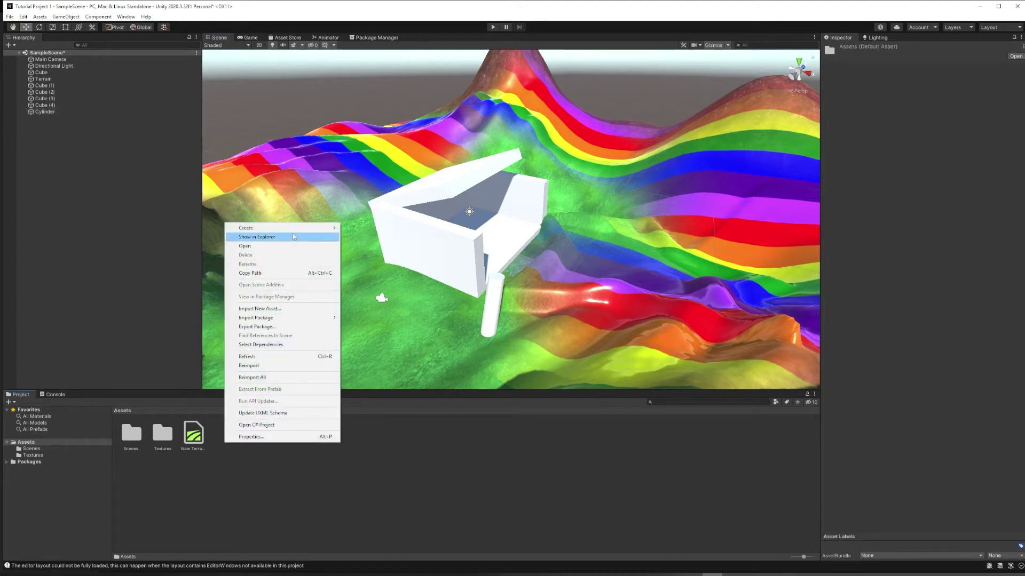
mouse_move(288, 228)
click(356, 228)
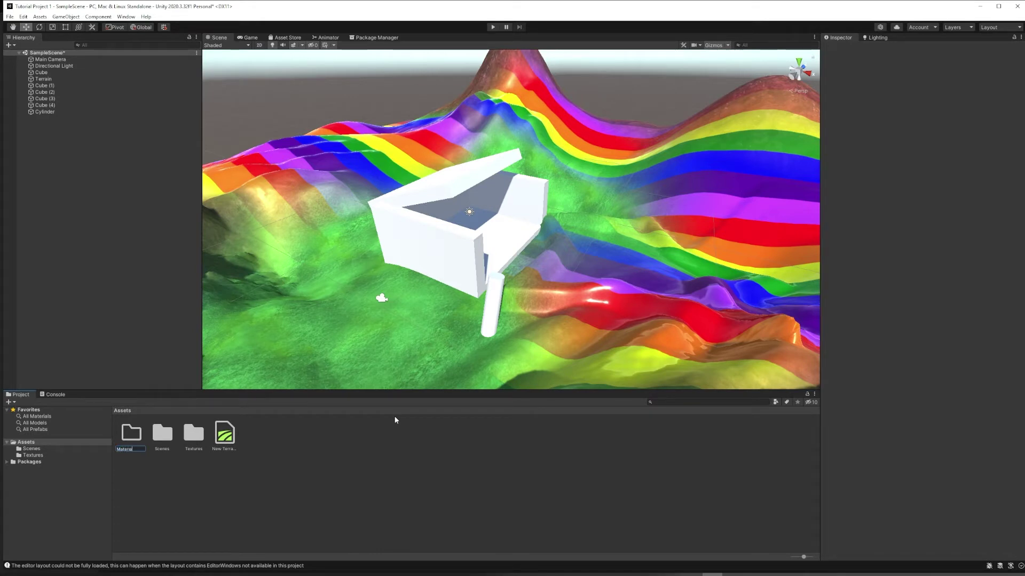
text(Materials)
key(Return)
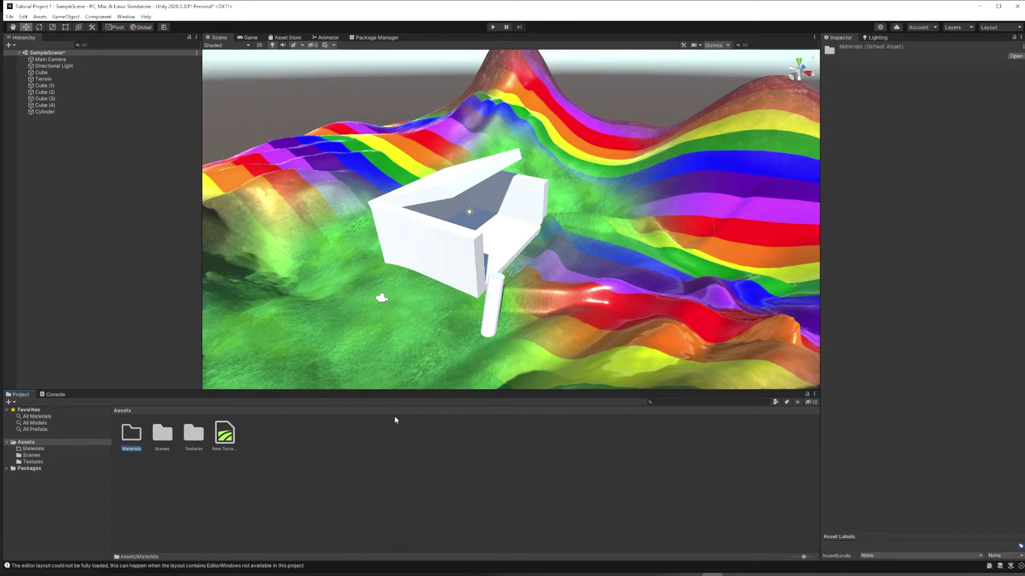
Create a new material named BrownMat inside the Materials folder.
double_click(129, 435)
right_click(159, 433)
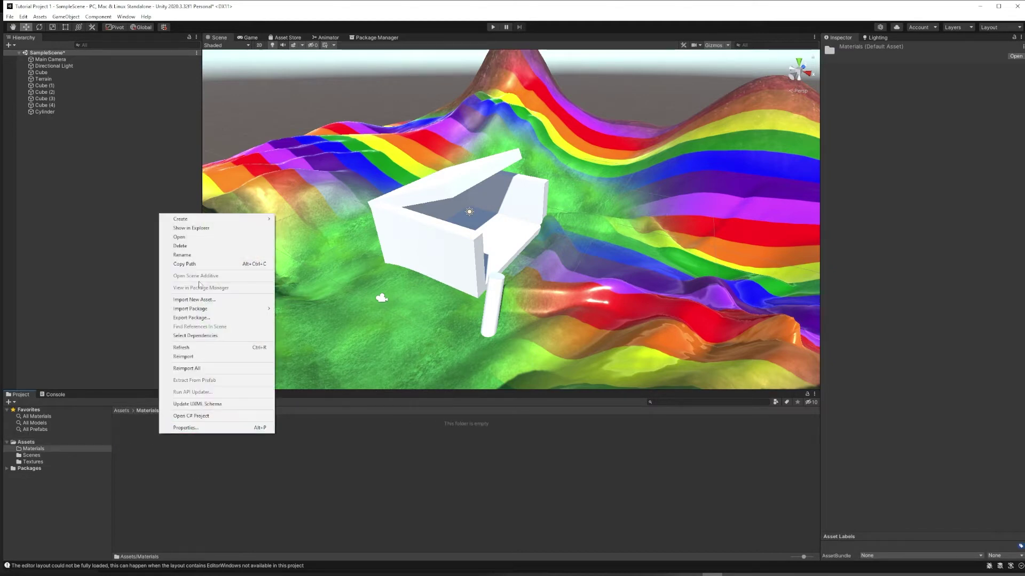
mouse_move(224, 220)
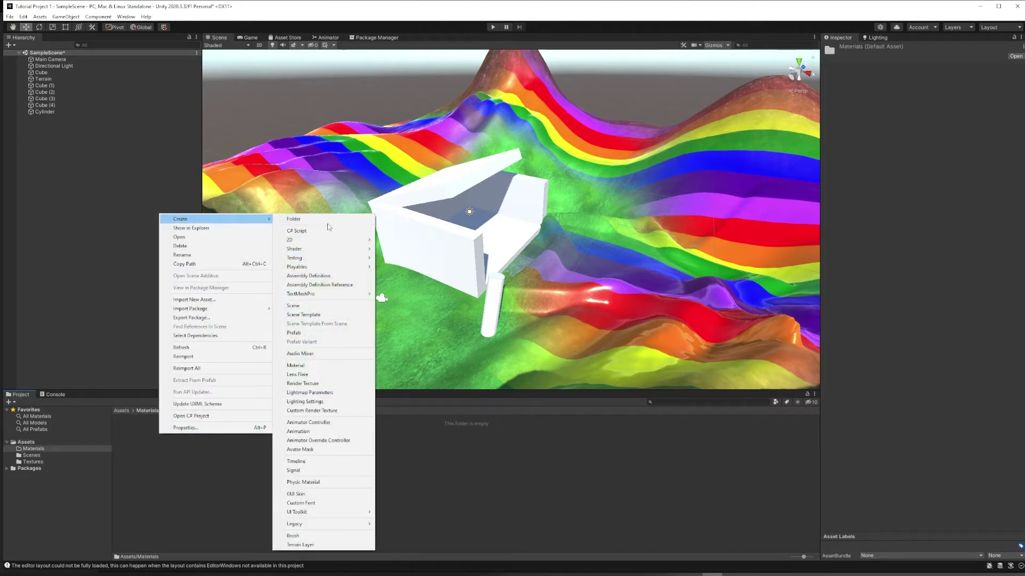
click(313, 369)
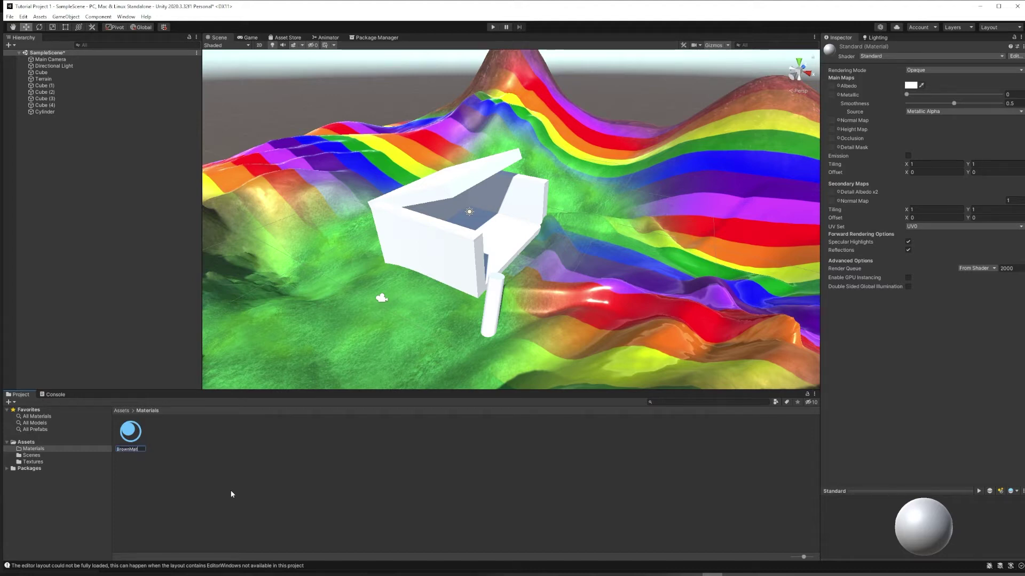
key(Return)
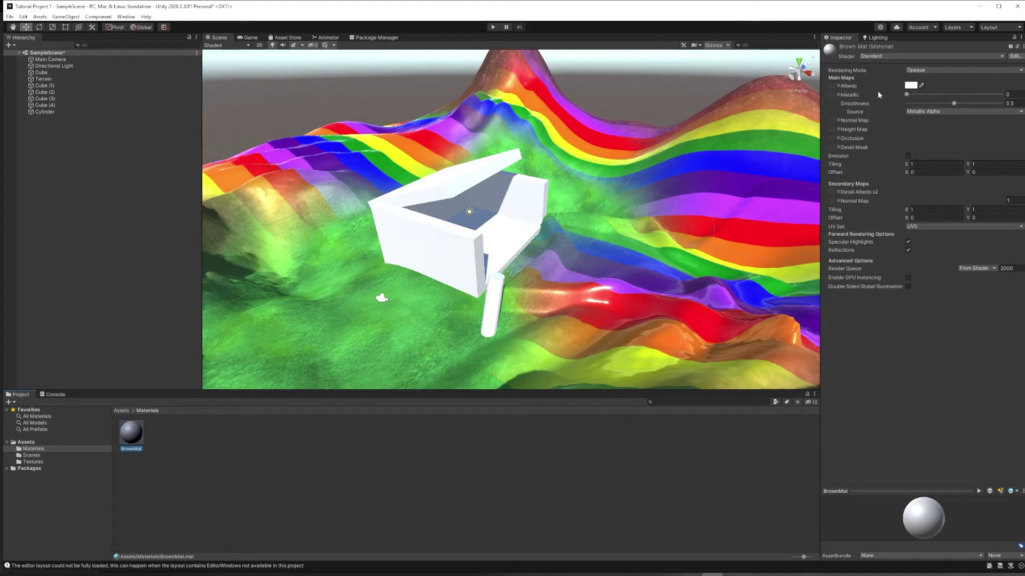
Set BrownMat's albedo colour to brown with RGB values 147, 78, 19.
click(911, 86)
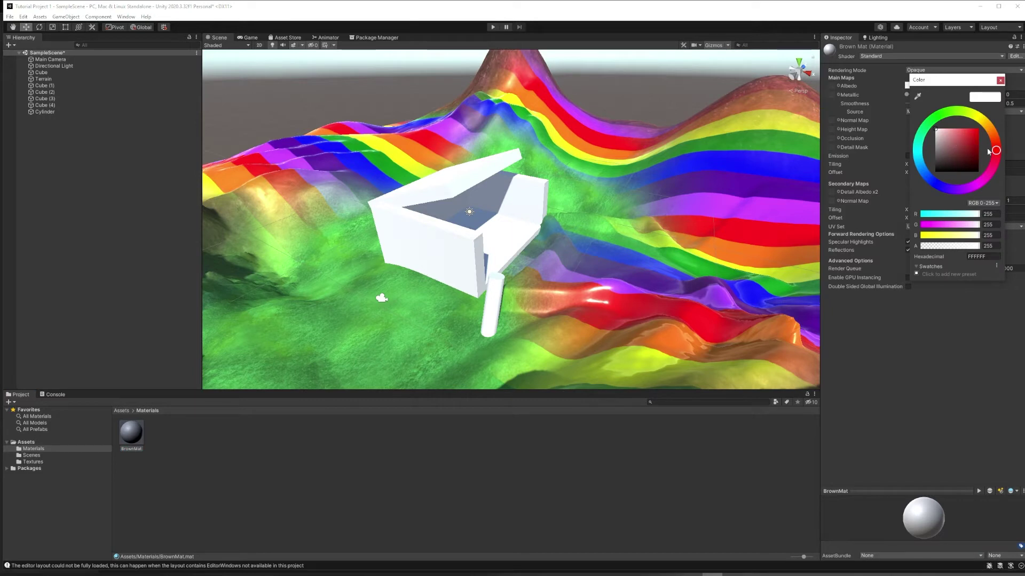
drag(948, 165, 975, 150)
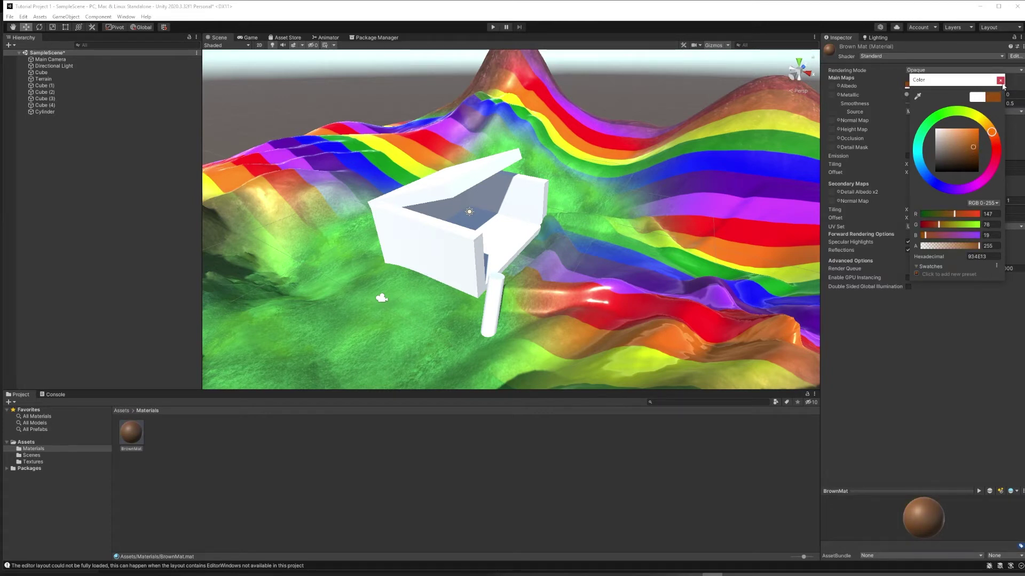
click(1002, 82)
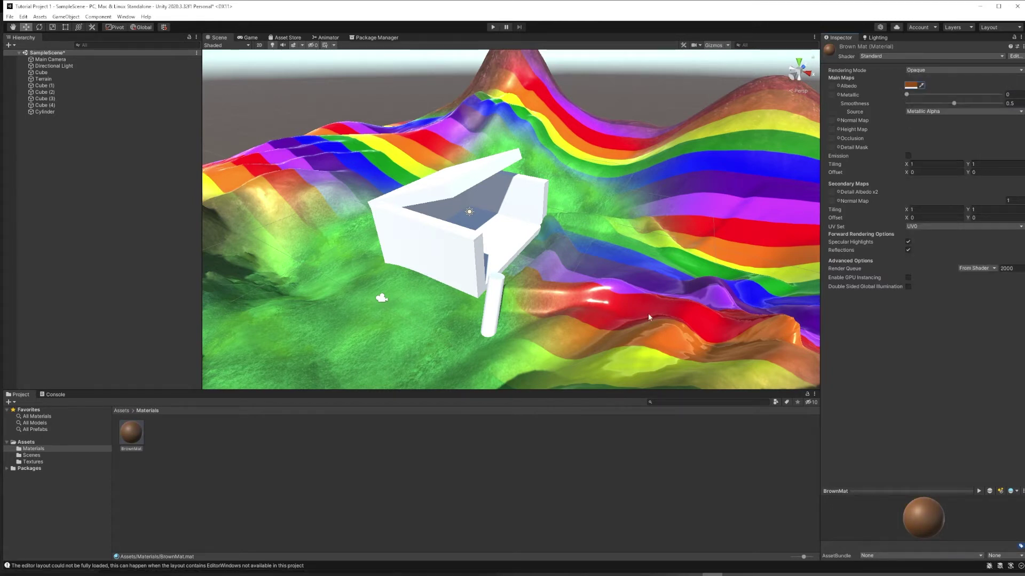
Apply BrownMat to the building's slanted roof, Cube (4), and select the roof to check its material.
drag(132, 434, 478, 182)
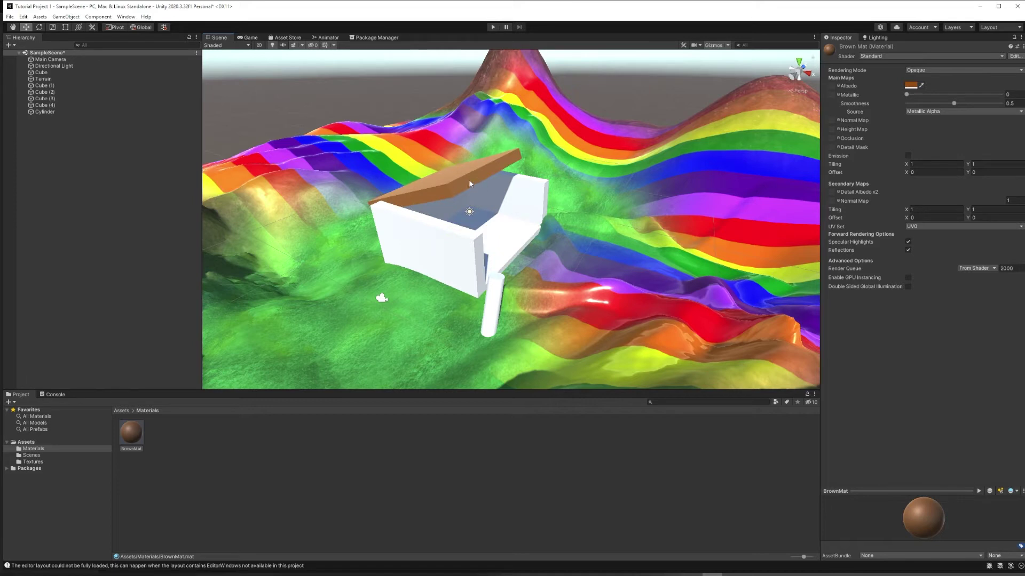
click(469, 180)
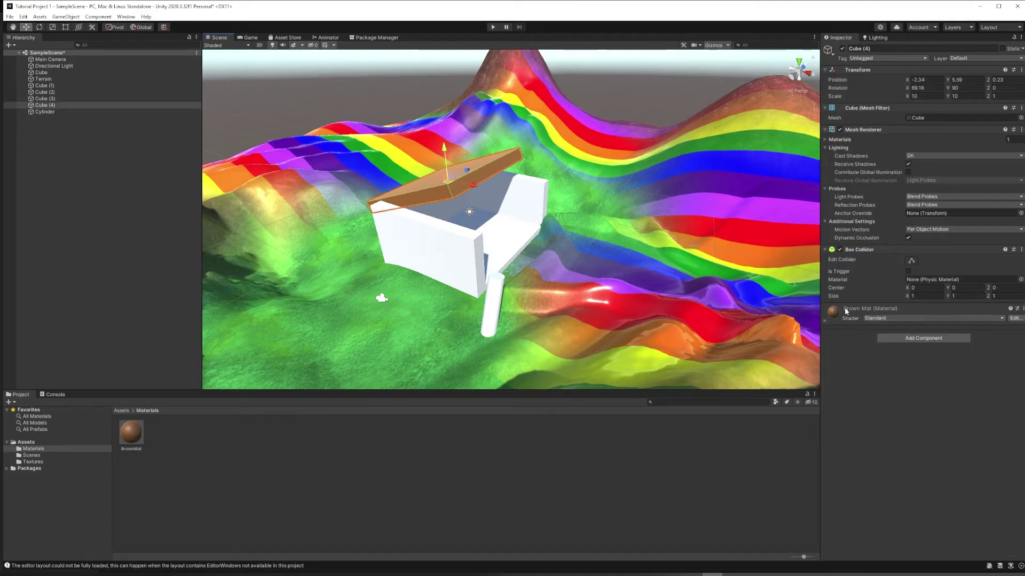
Keep BrownMat's metallic value at 0 and reduce its smoothness to about 0.368.
click(136, 436)
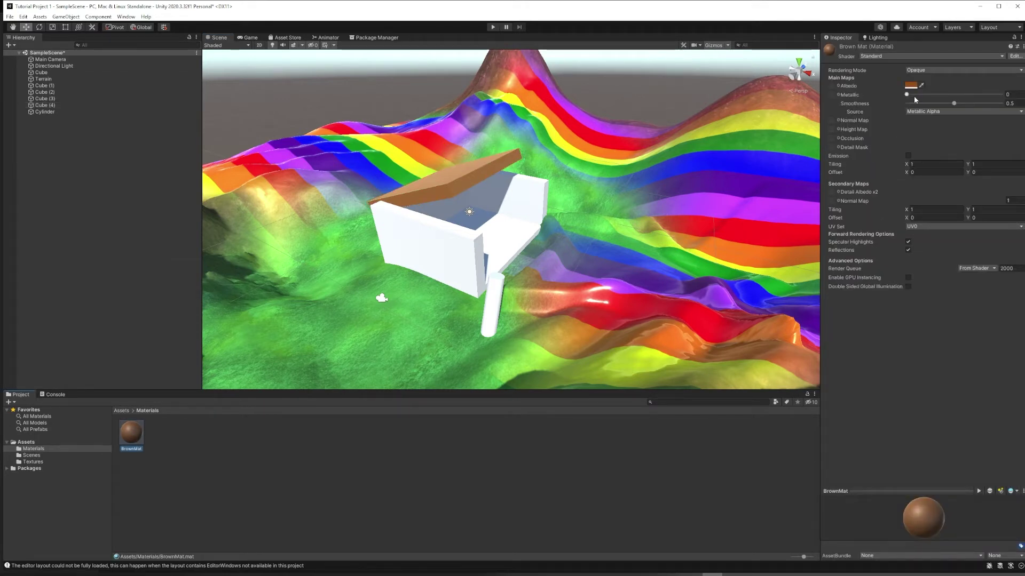
drag(909, 94, 886, 94)
drag(955, 106, 941, 114)
Apply BrownMat to both end walls, the back wall and the floor of the building.
drag(131, 434, 435, 251)
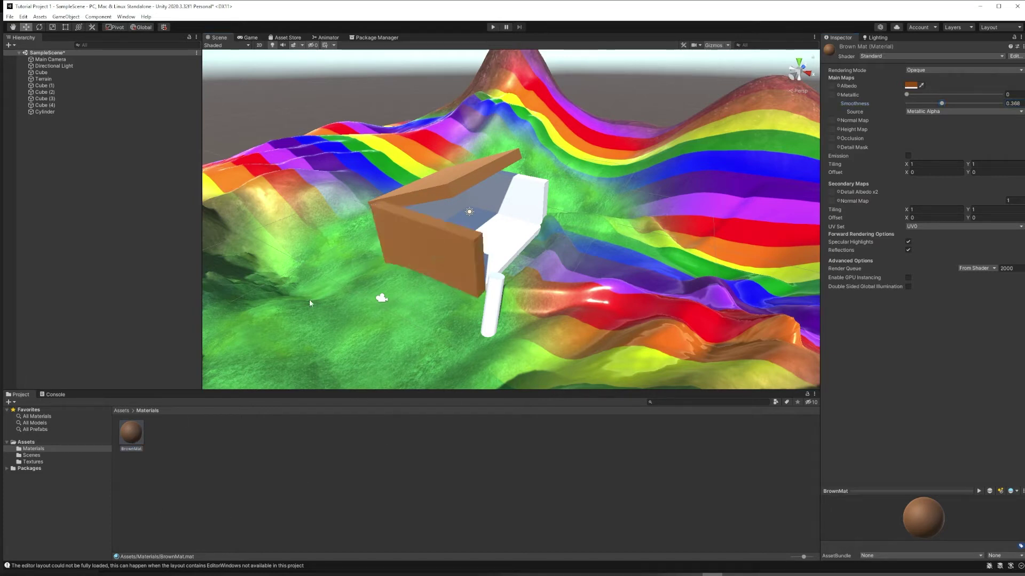
drag(135, 439, 512, 201)
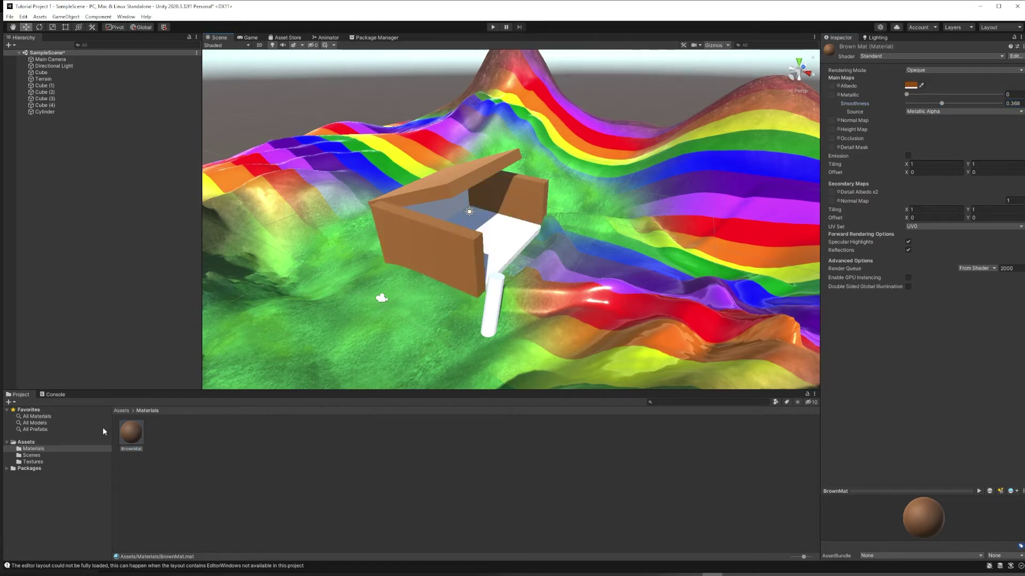
drag(127, 440, 475, 236)
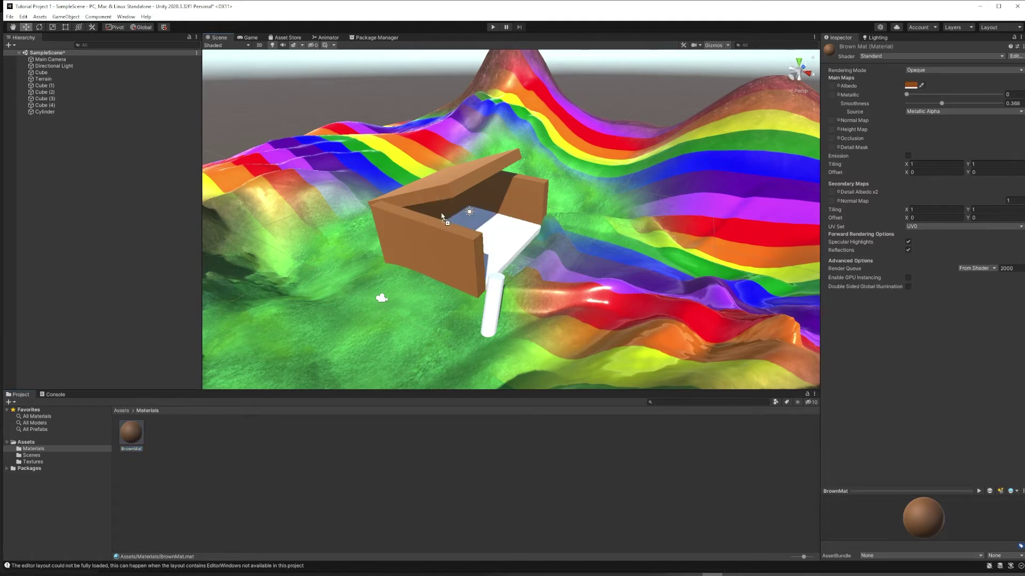
right_drag(545, 296, 484, 296)
drag(131, 434, 688, 260)
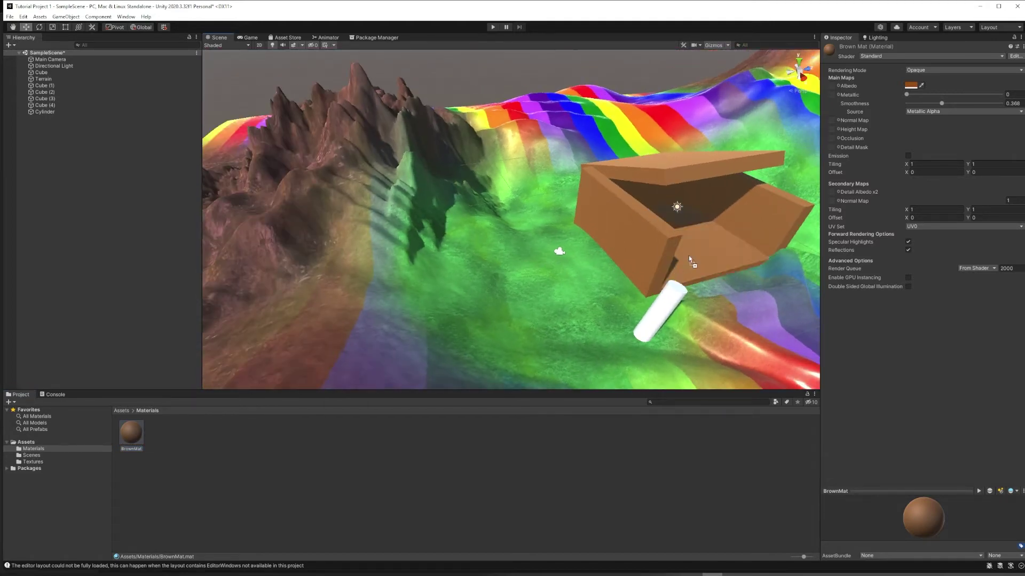
Inspect the building from several angles and check the material assigned to its walls and floor.
middle_drag(749, 286, 479, 315)
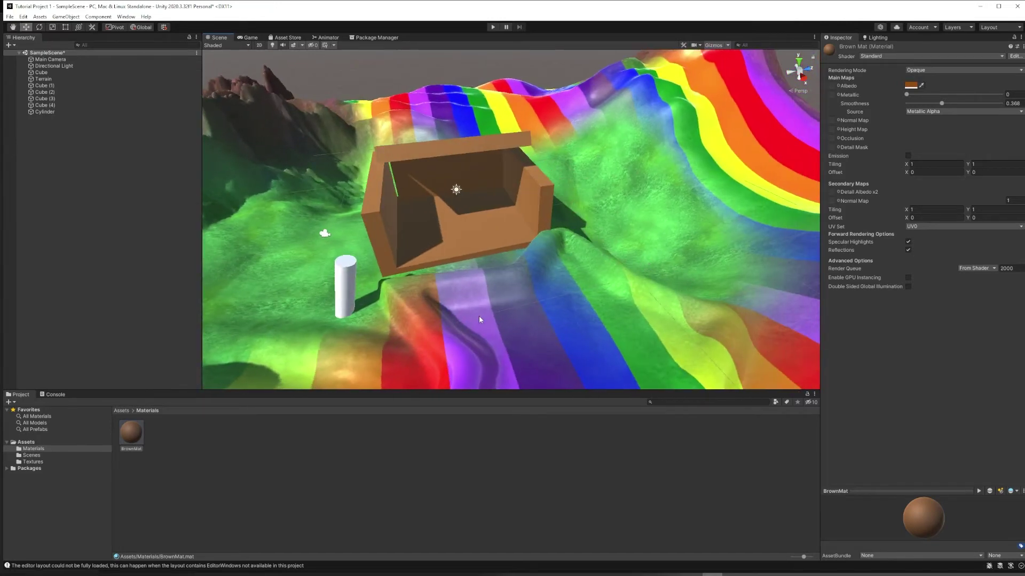
right_drag(479, 315, 532, 296)
middle_drag(532, 296, 599, 272)
right_drag(599, 272, 633, 277)
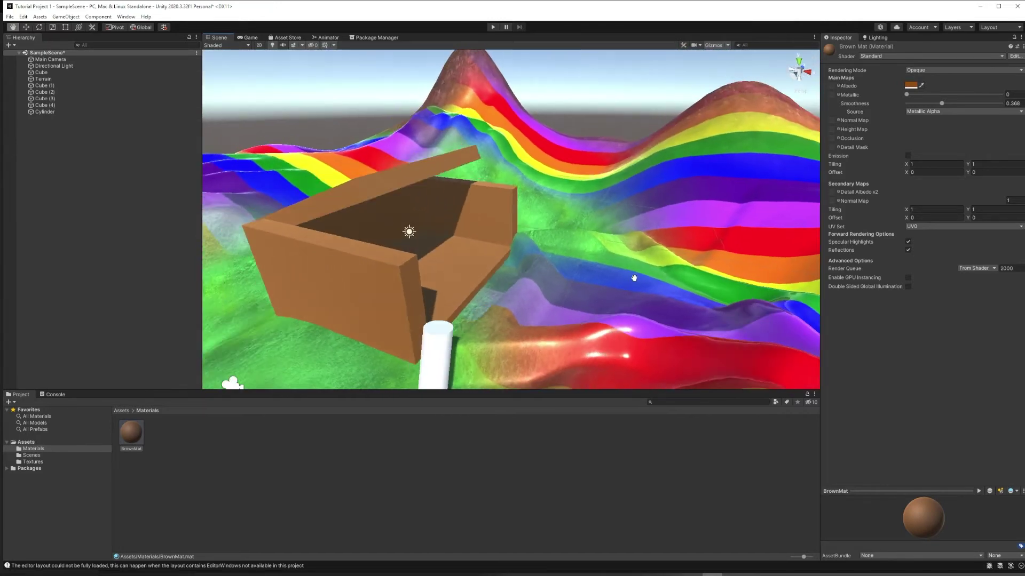
middle_drag(633, 277, 651, 285)
click(448, 226)
click(490, 263)
click(524, 233)
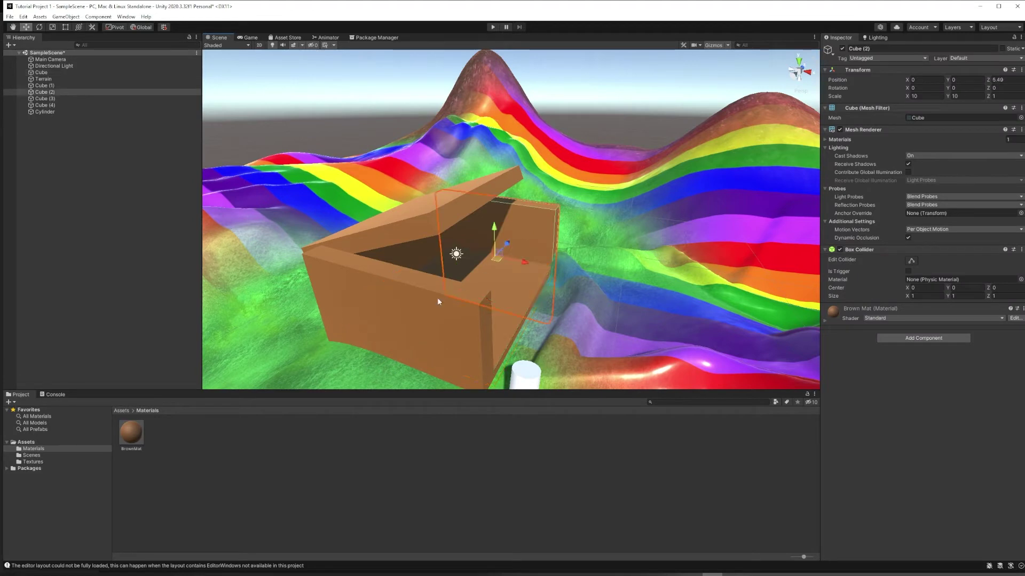
click(435, 307)
click(502, 285)
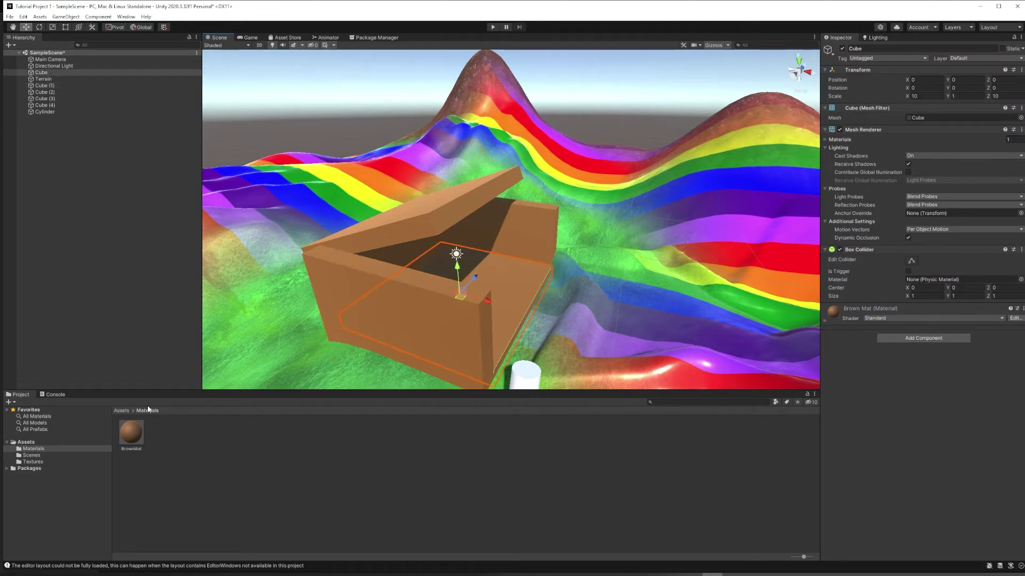
Try a green albedo colour, RGB 25, 147, 19, on BrownMat and undo the colour change.
click(132, 432)
click(909, 86)
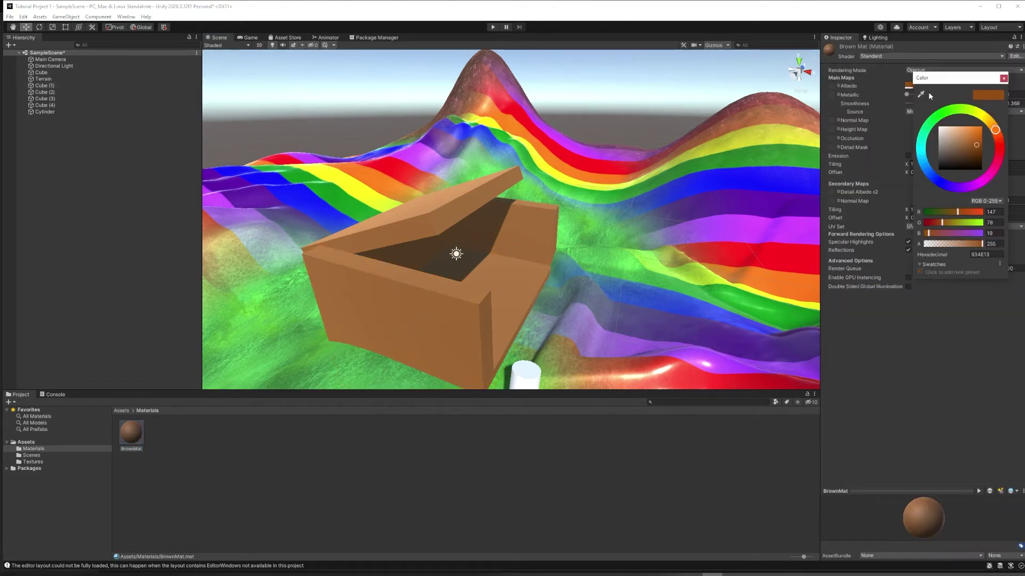
click(943, 113)
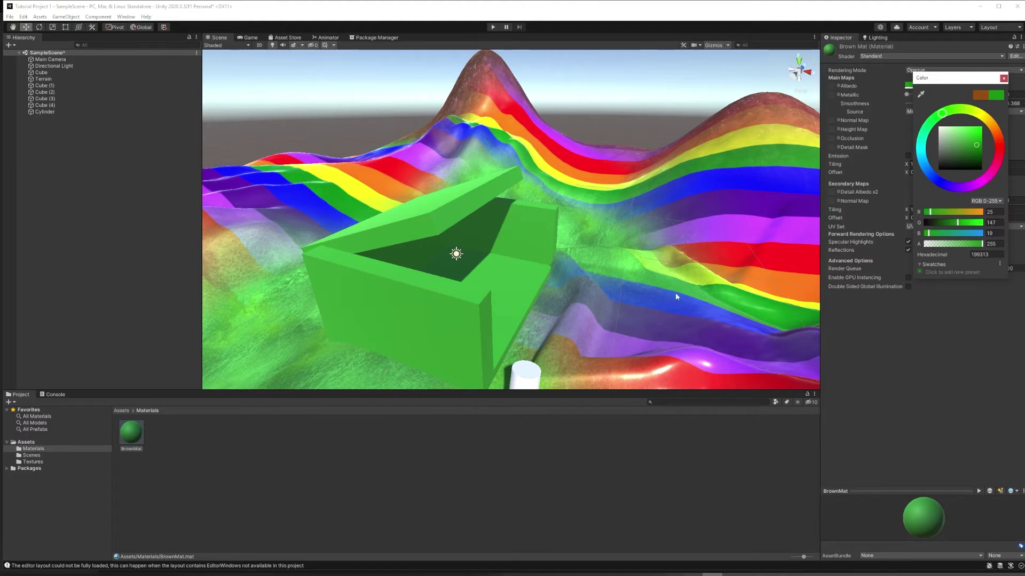
key(ctrl+z)
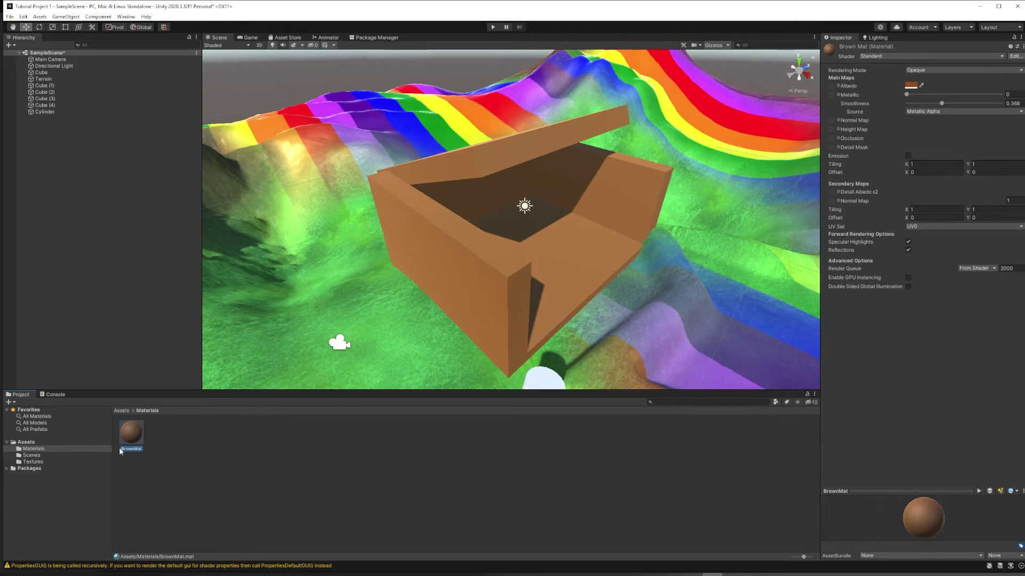
Assign the tile texture from the Textures folder to BrownMat's albedo map.
click(123, 412)
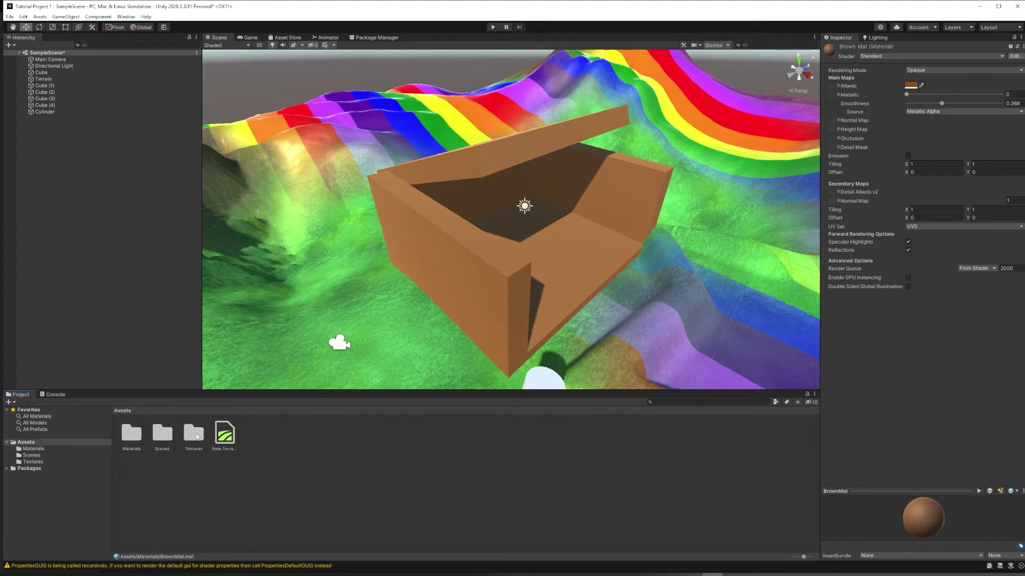
double_click(195, 433)
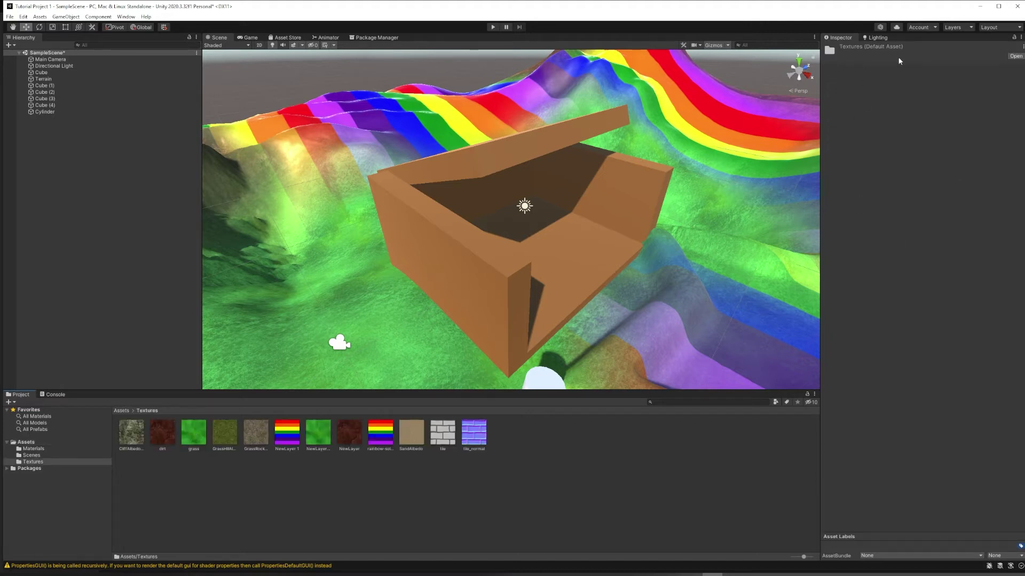
click(34, 448)
click(135, 436)
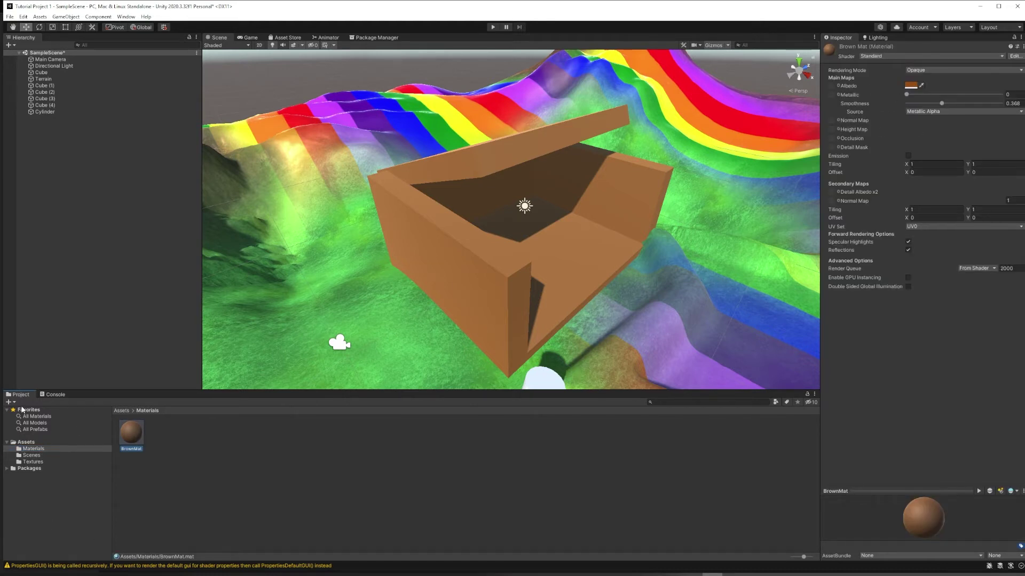
click(32, 463)
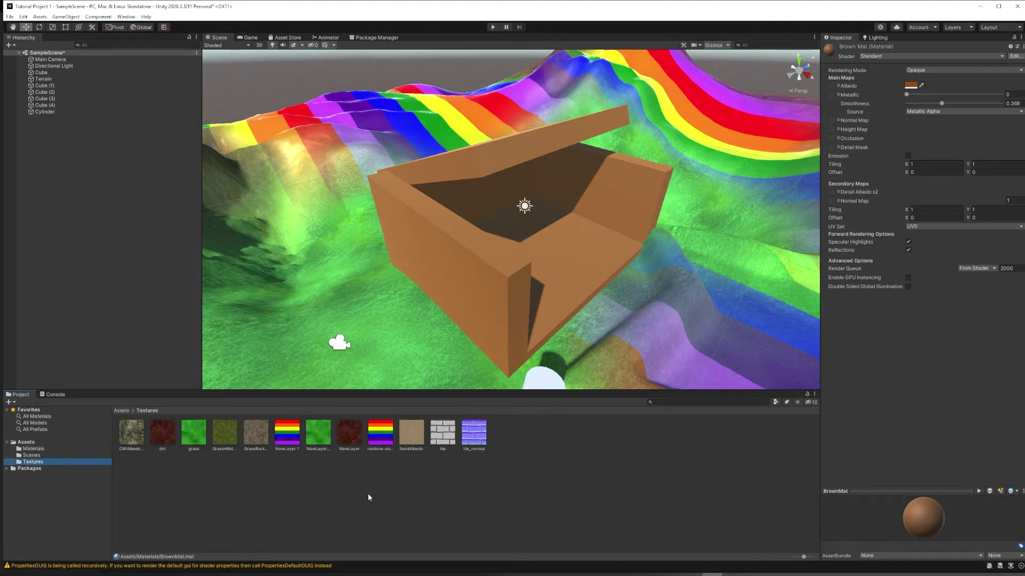
click(440, 439)
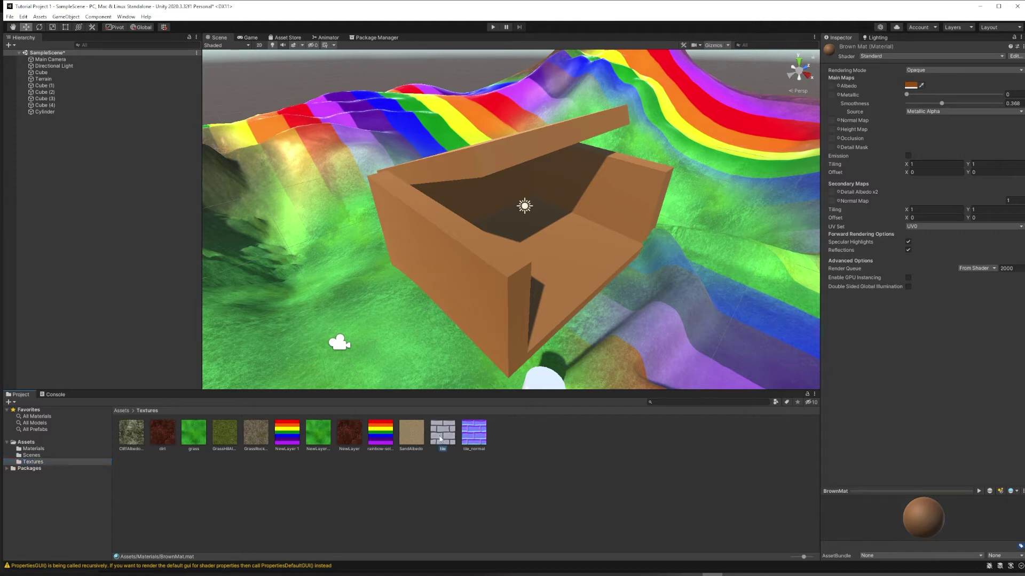
drag(441, 439, 835, 92)
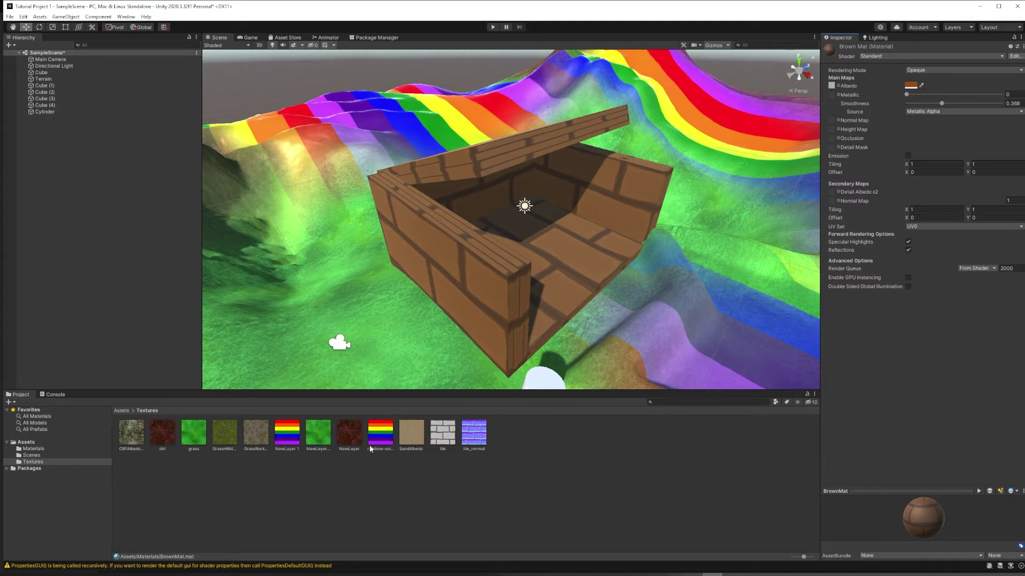
Try a white albedo tint on the tiled BrownMat, and set the tint to orange-brown with RGB values 176, 81, 0.
click(912, 85)
drag(955, 144, 898, 104)
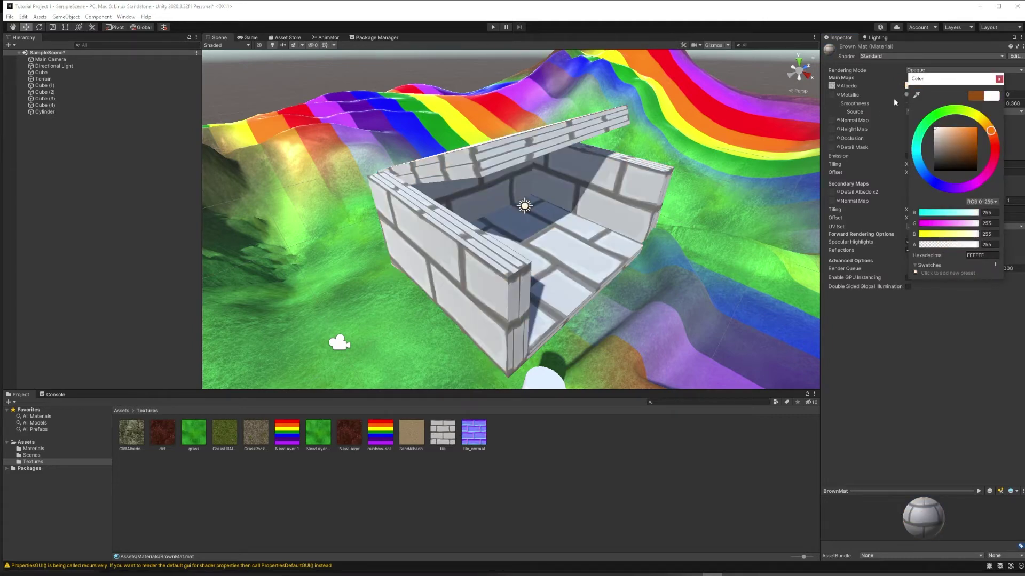
drag(946, 140, 979, 144)
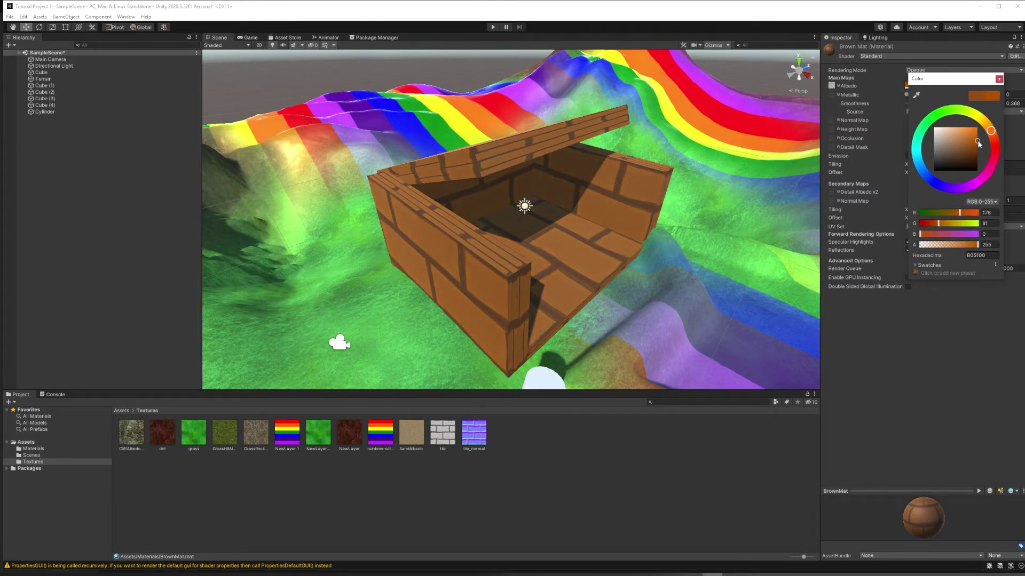
Try a main-map tiling of 0.1 in both X and Y on BrownMat.
click(999, 78)
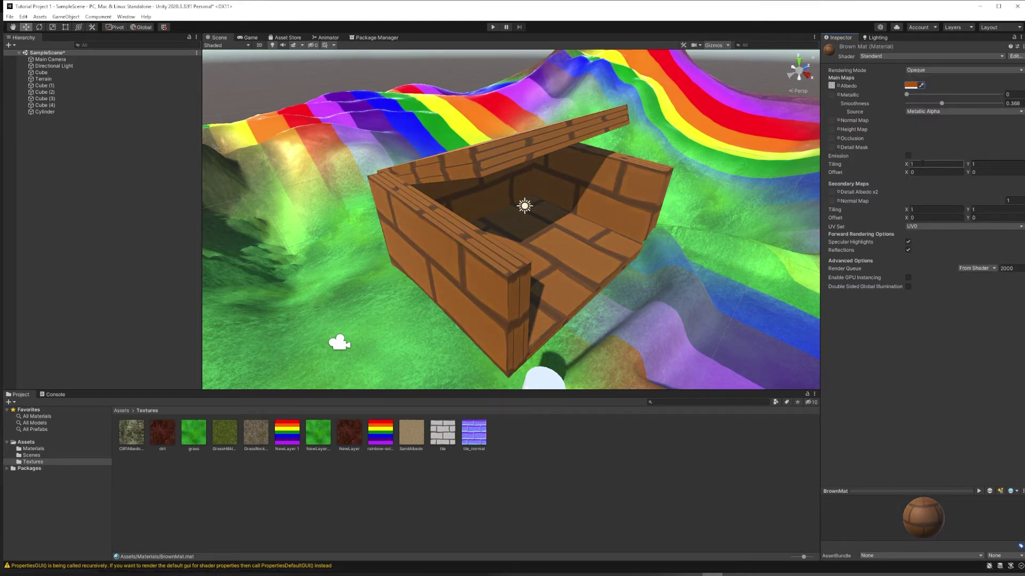
click(904, 165)
text(.1)
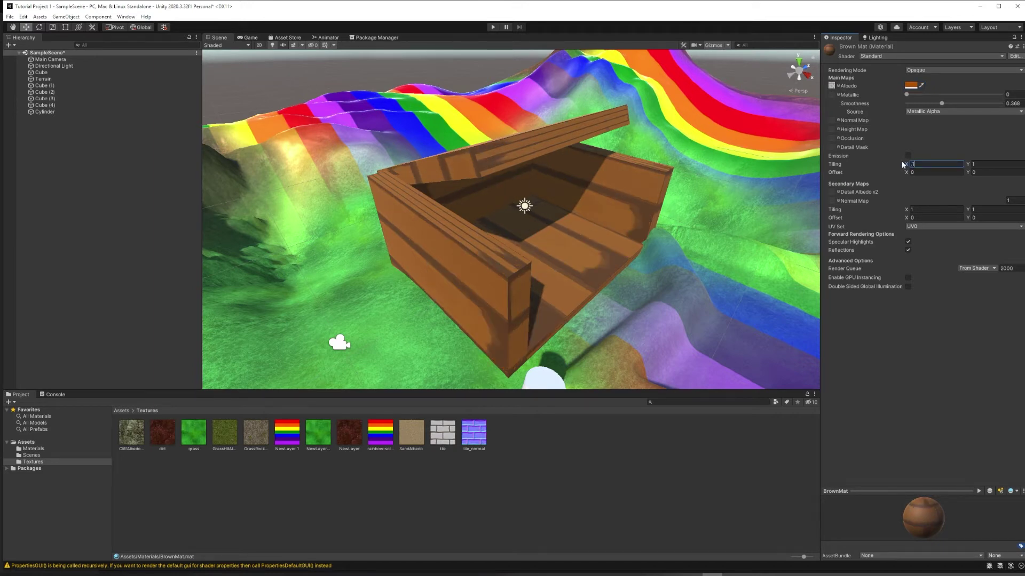
key(Tab)
text(.1)
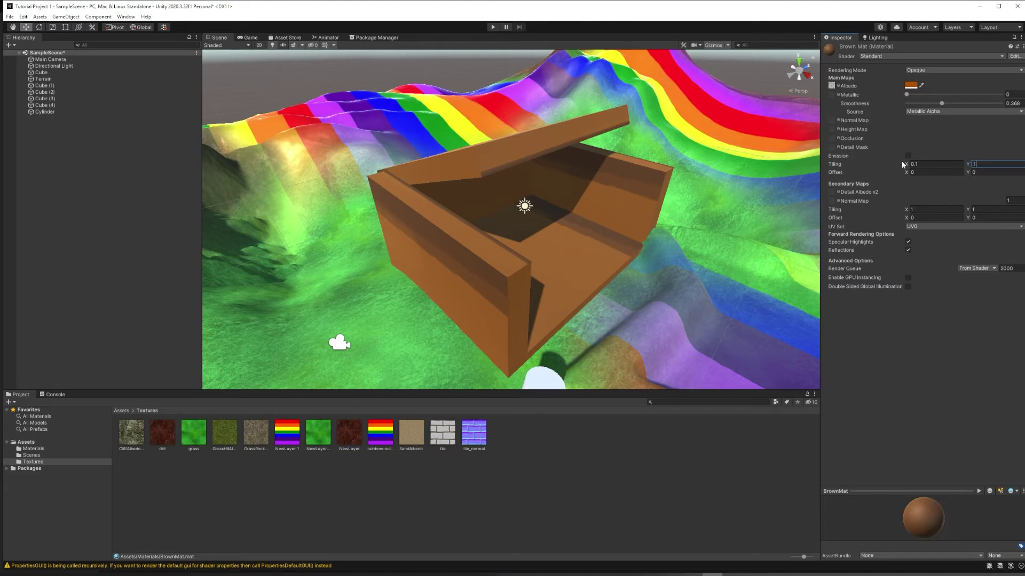
Set BrownMat's main-map tiling to 10 in both X and Y and check the bricks on the building.
click(902, 162)
text(10)
key(Tab)
text(10)
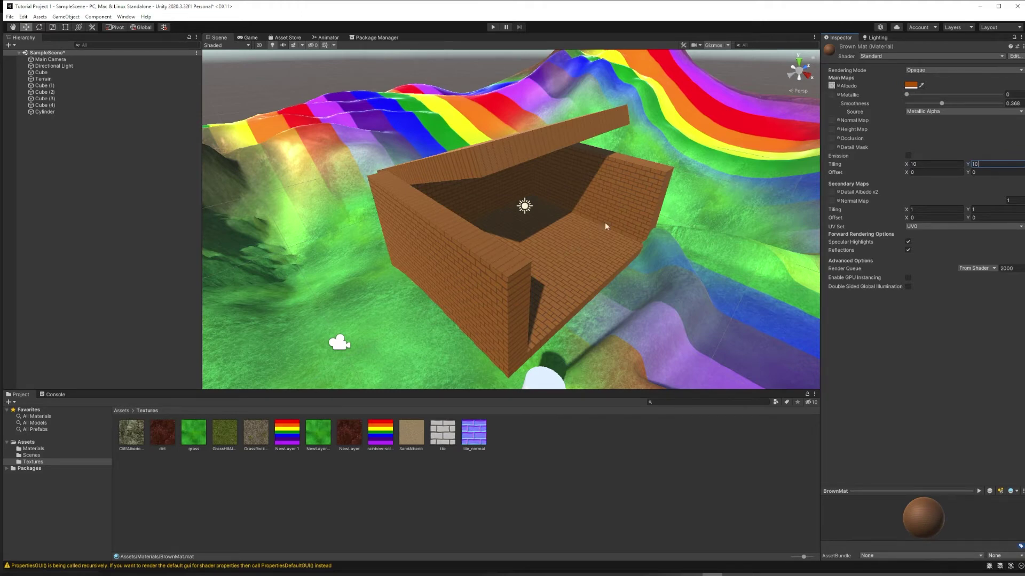
scroll(636, 277, up, 6)
scroll(636, 277, down, 4)
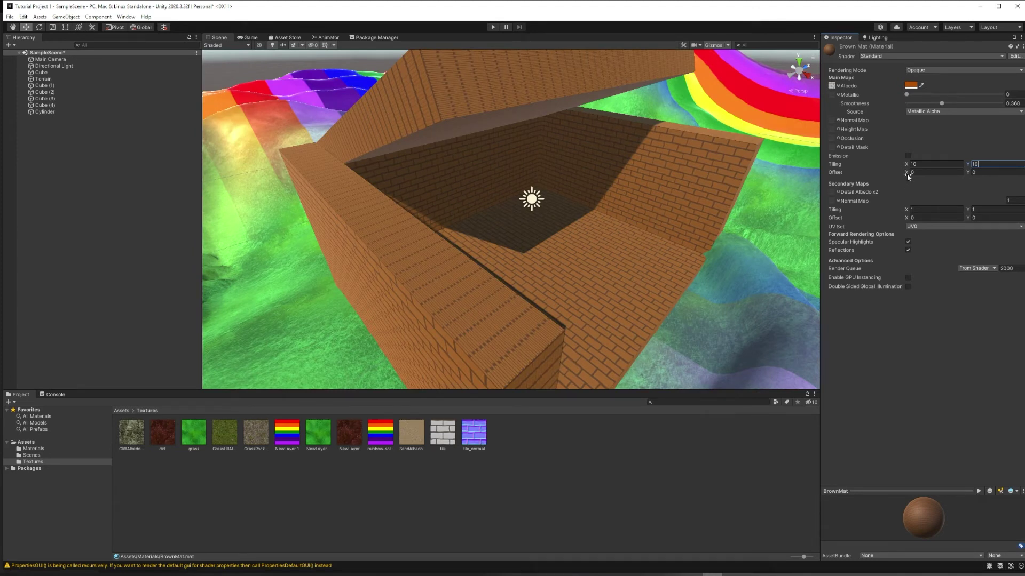
Shift BrownMat's main-map offset to X 1.35 and Y 0.92 and check the texture along the floor's edge.
drag(908, 175, 999, 170)
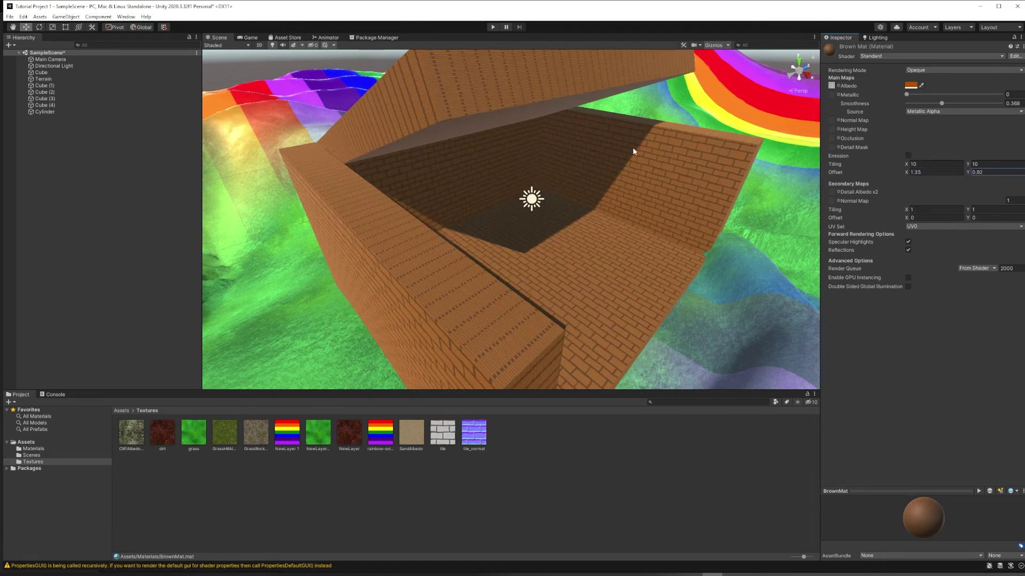
middle_drag(648, 159, 607, 166)
scroll(619, 131, up, 5)
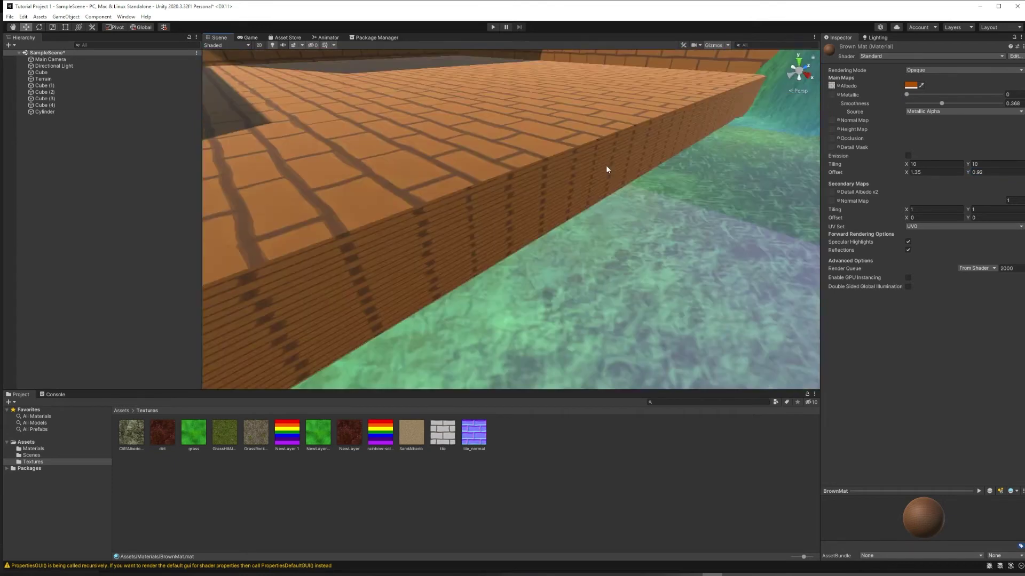
right_drag(607, 169, 549, 188)
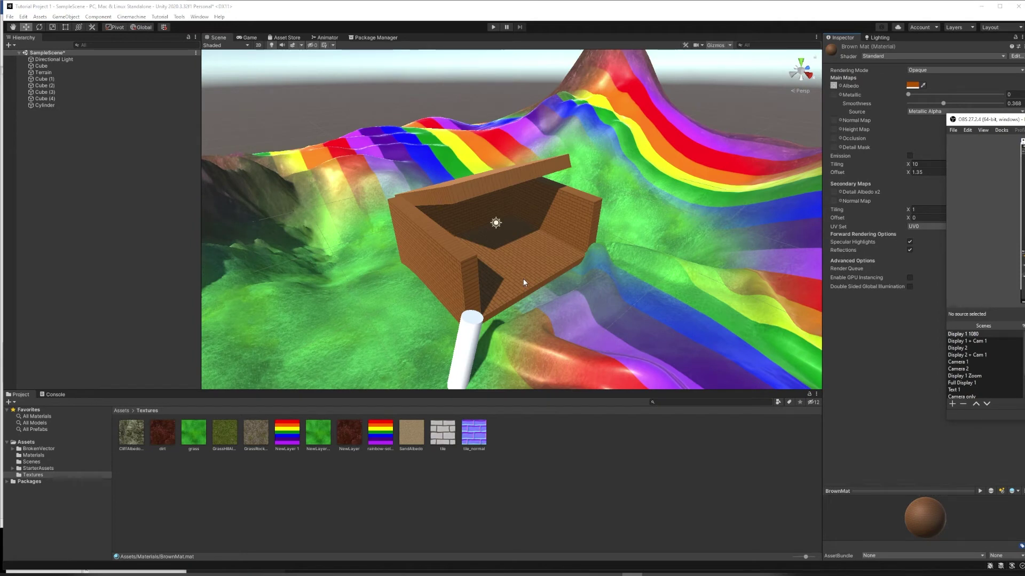
Examine the flat tile texture on the building's inner walls and floor from close up and from several angles.
click(859, 6)
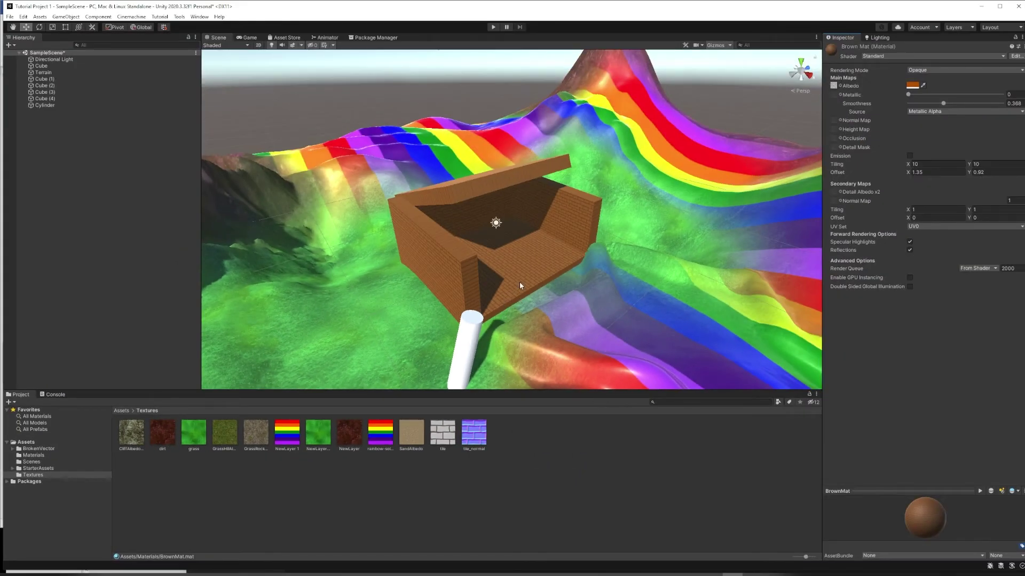
scroll(520, 286, up, 10)
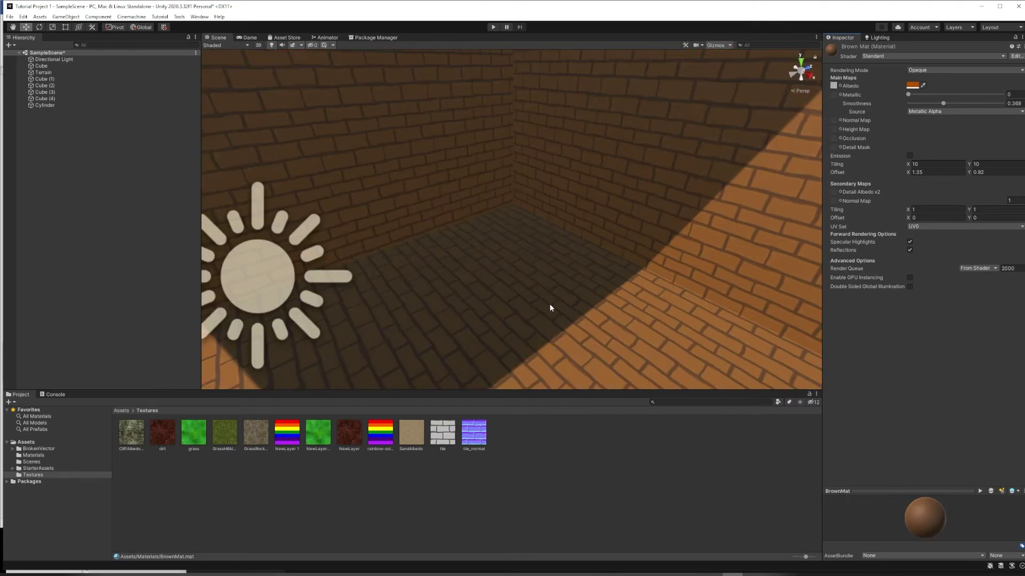
middle_drag(549, 305, 550, 293)
right_drag(549, 293, 520, 258)
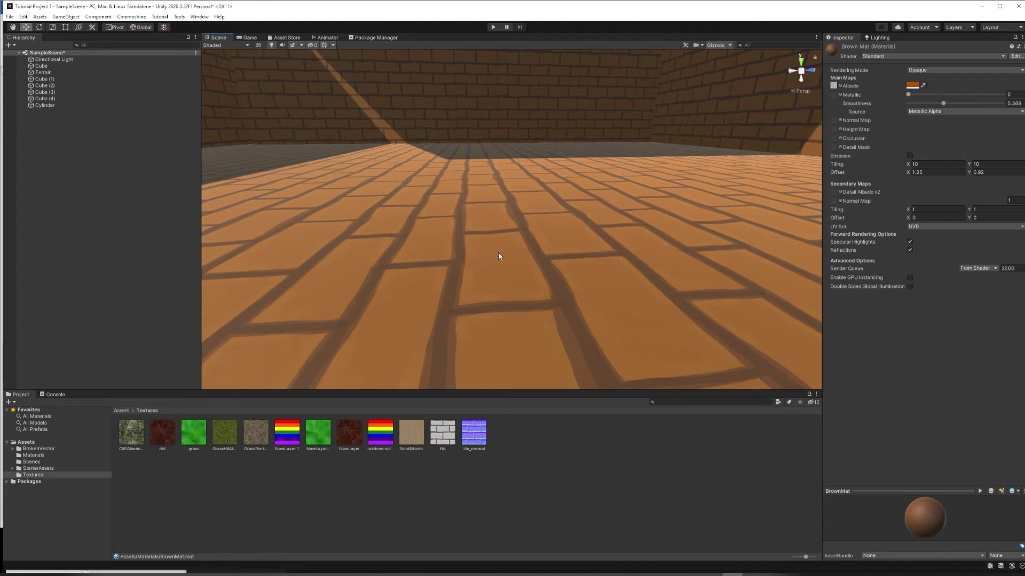
right_drag(499, 268, 681, 224)
key(s)
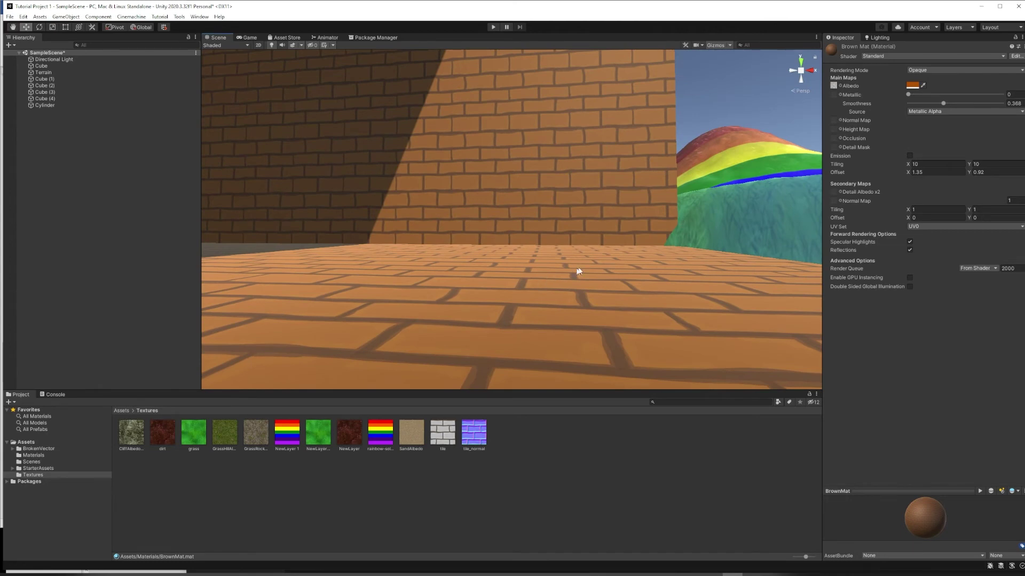
right_drag(579, 271, 654, 221)
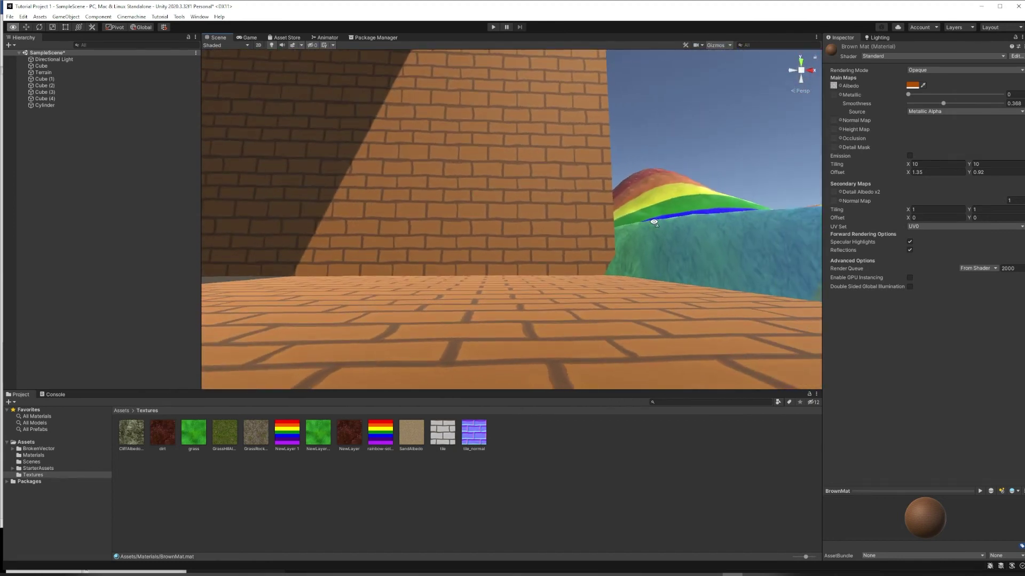
middle_drag(644, 231, 645, 238)
right_drag(645, 241, 525, 341)
mouse_move(525, 342)
middle_down()
mouse_move(537, 334)
mouse_move(525, 337)
middle_up()
right_drag(525, 338, 623, 300)
middle_drag(624, 300, 630, 301)
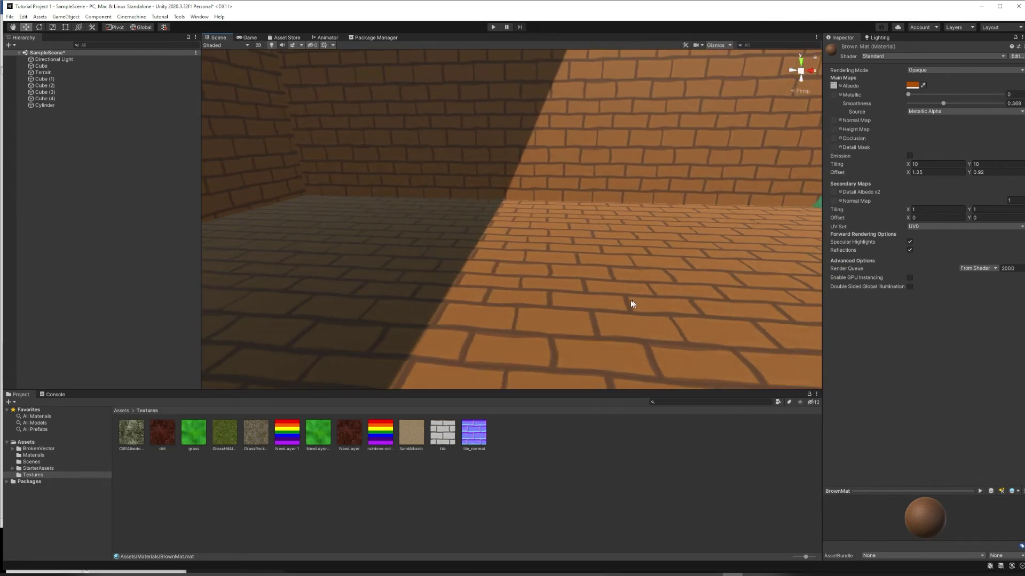
right_drag(631, 300, 723, 307)
middle_drag(723, 307, 711, 311)
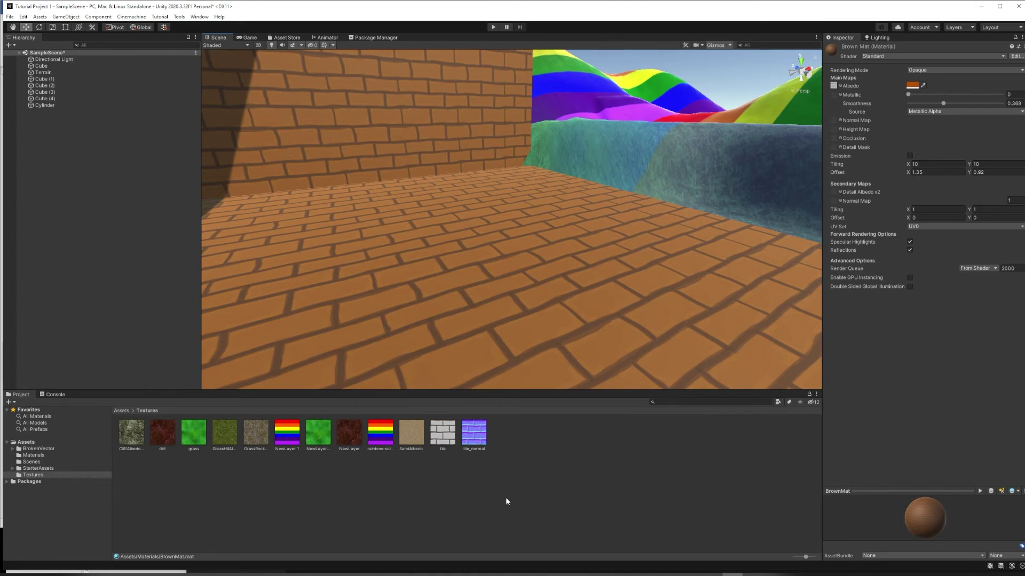
Assign the tile_normal texture from the Textures folder to BrownMat's main normal map.
click(474, 439)
drag(474, 439, 835, 125)
drag(835, 124, 836, 124)
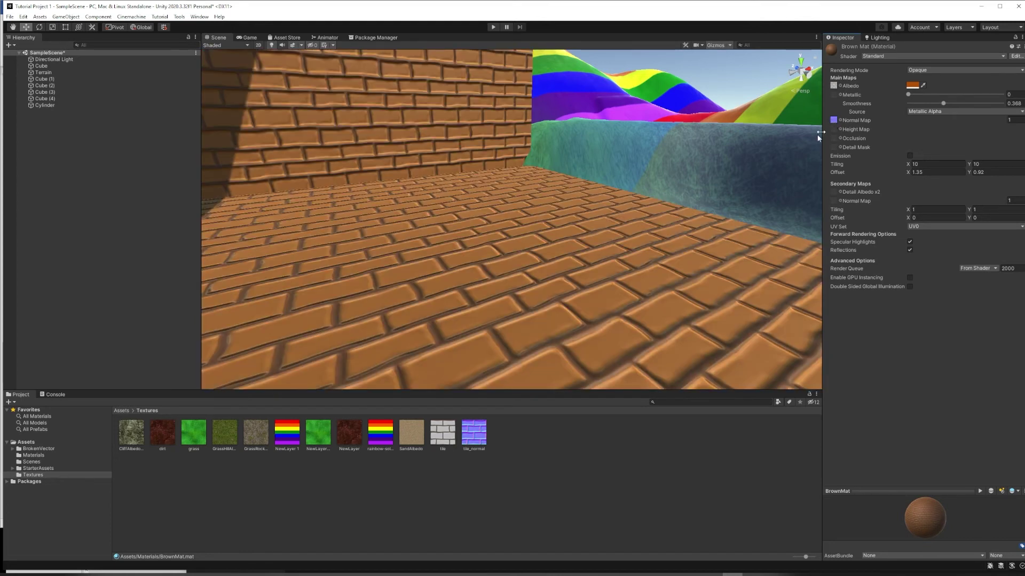
Examine the normal map's relief and shading on the building's brick floor and walls from several angles.
right_drag(536, 298, 384, 334)
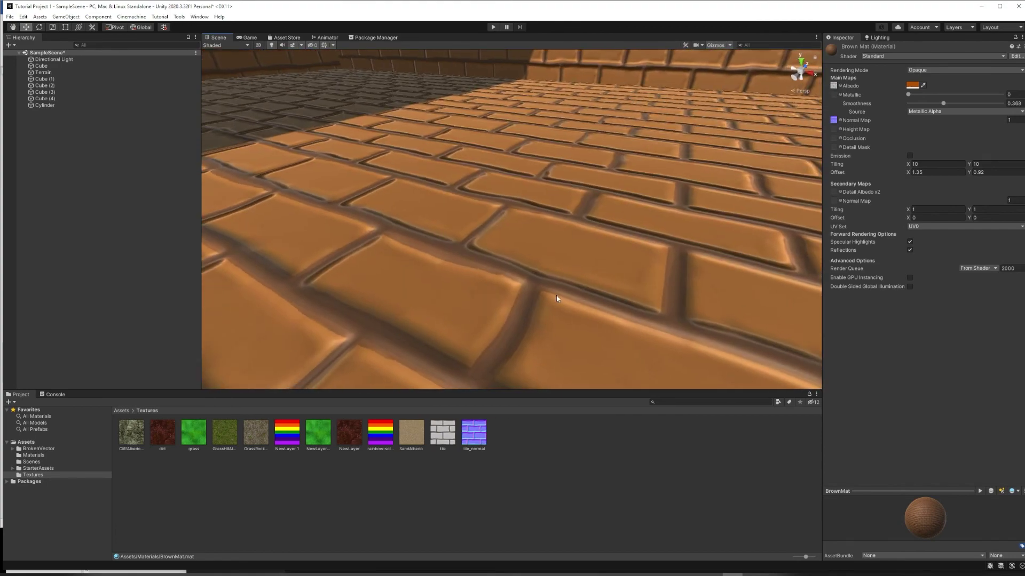
scroll(582, 293, down, 5)
scroll(581, 296, up, 5)
scroll(583, 295, down, 4)
right_drag(586, 295, 633, 272)
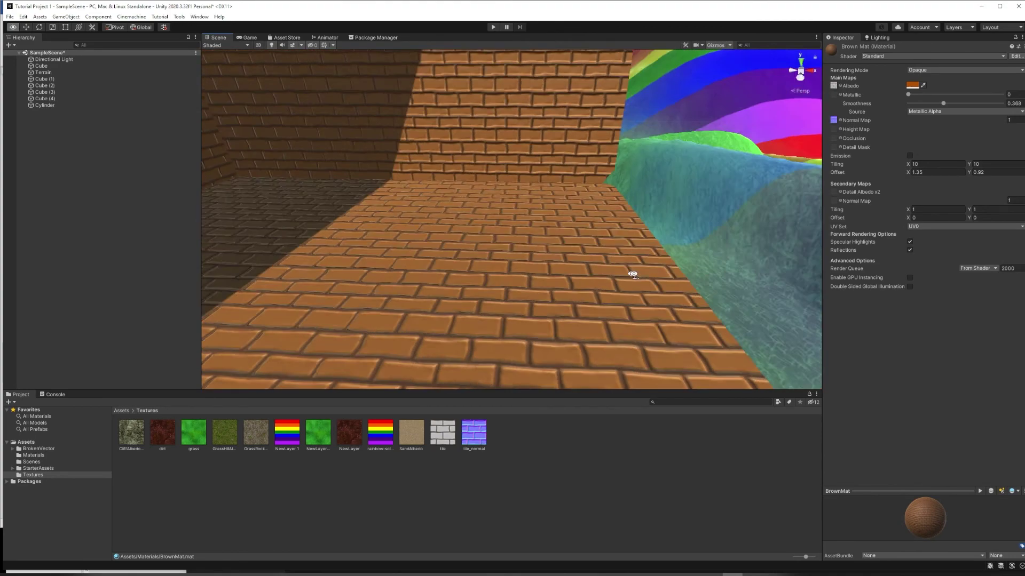
middle_drag(633, 273, 525, 296)
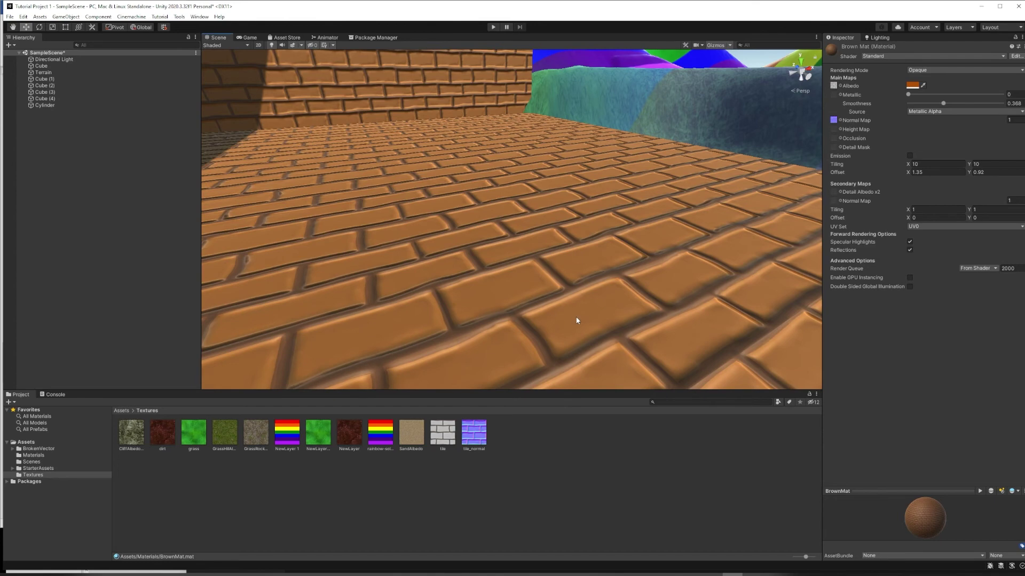
right_drag(585, 240, 575, 221)
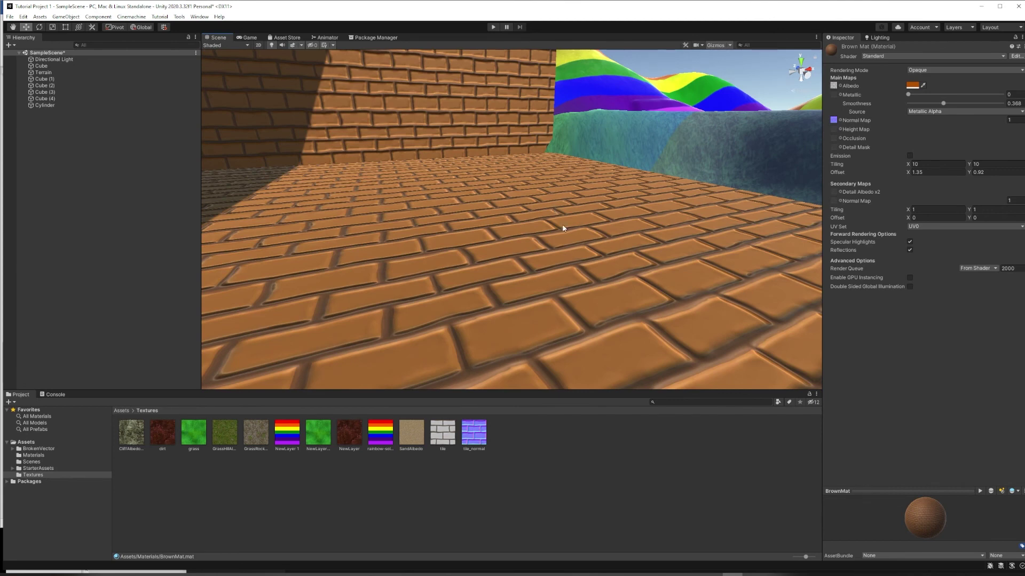
right_drag(524, 282, 523, 306)
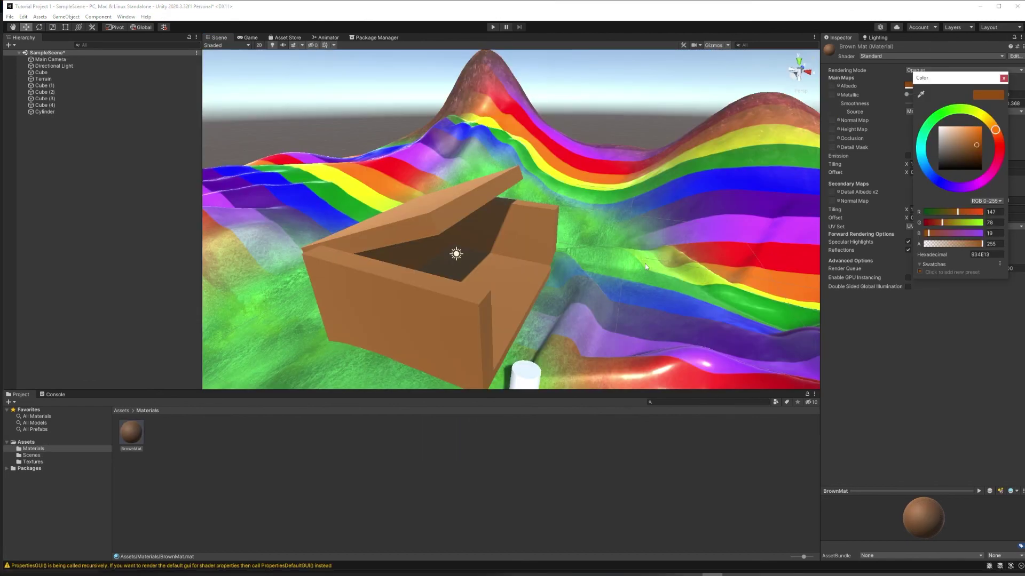
Inspect the plain brown building, the cylinder and the surrounding painted terrain from several distances and angles.
scroll(622, 222, down, 3)
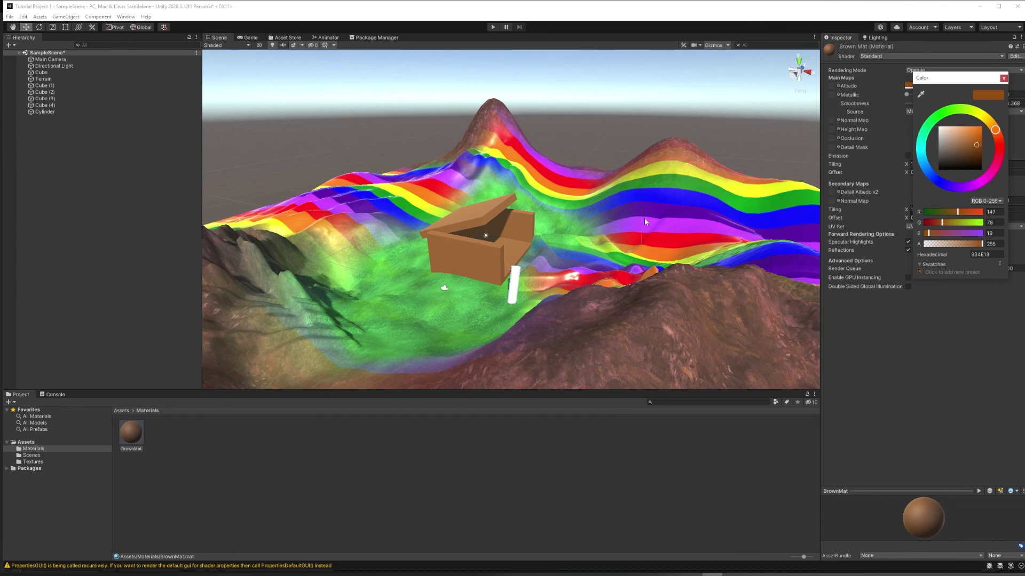
alt+drag(645, 217, 550, 251)
middle_drag(550, 251, 483, 272)
alt+drag(482, 272, 513, 283)
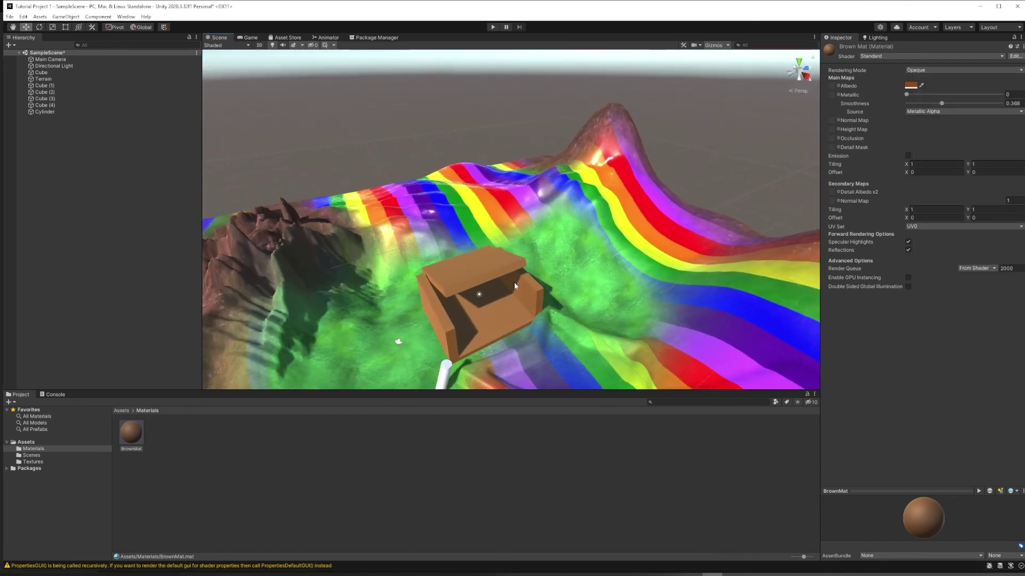
alt+drag(593, 232, 444, 272)
middle_drag(454, 268, 555, 222)
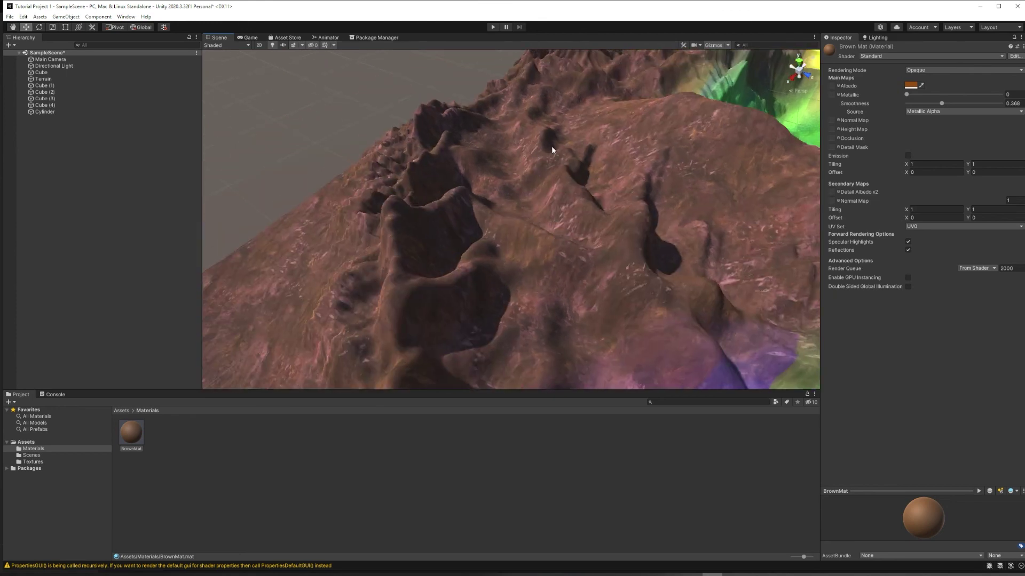
right_drag(615, 210, 679, 195)
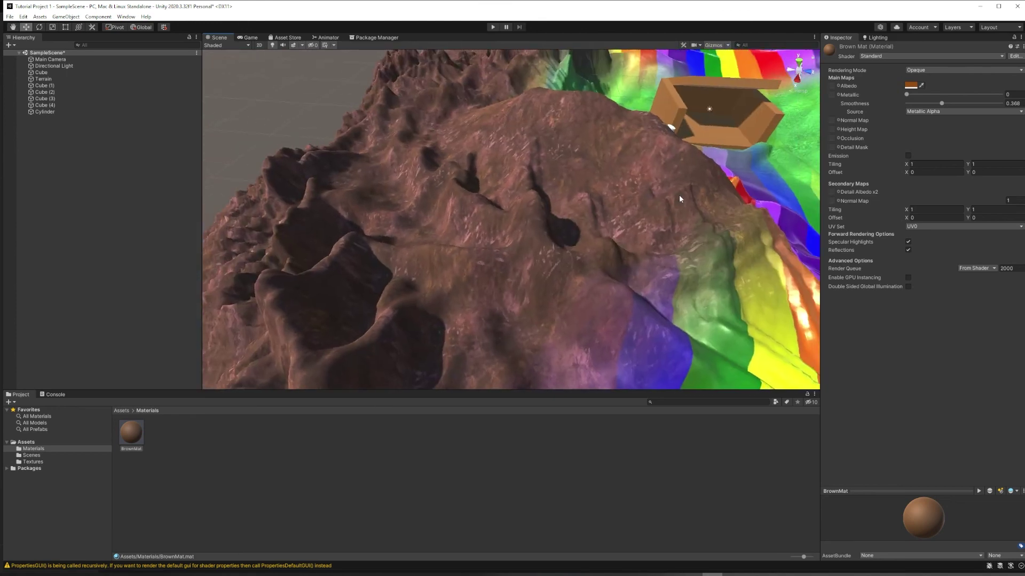
middle_drag(679, 195, 425, 255)
scroll(578, 220, up, 3)
scroll(577, 221, up, 1)
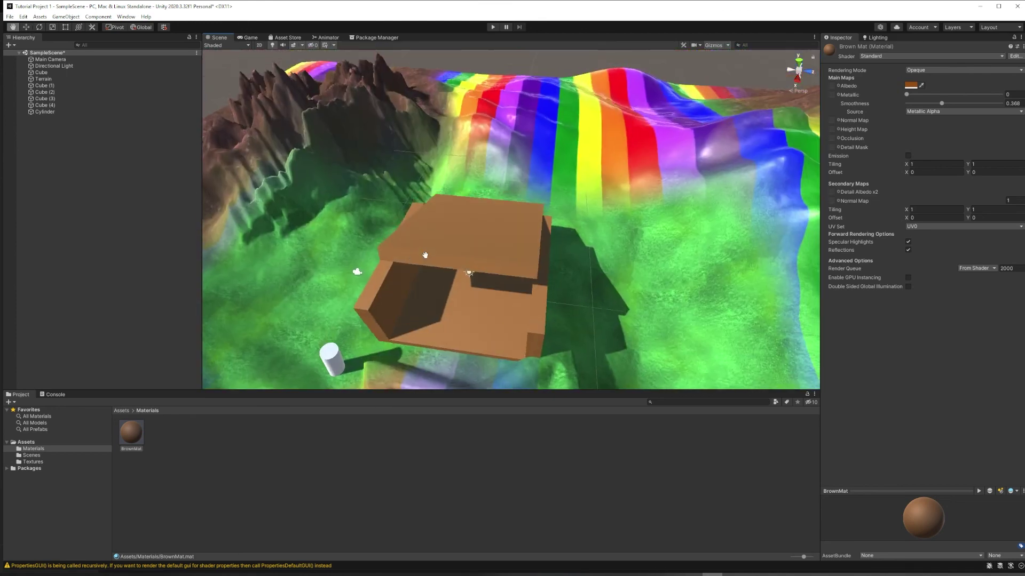
alt+drag(425, 255, 588, 205)
middle_drag(587, 205, 572, 176)
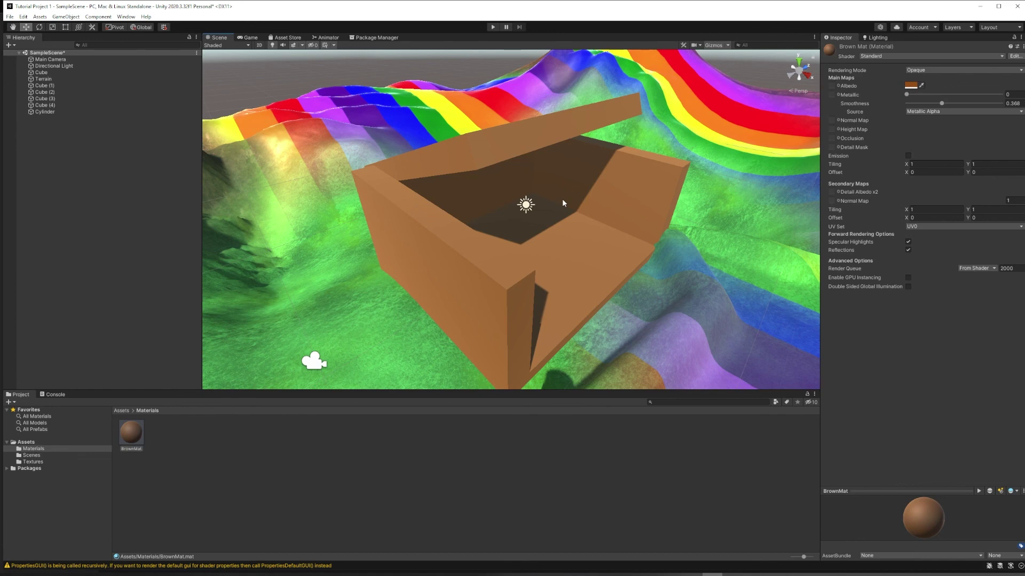
scroll(526, 208, down, 5)
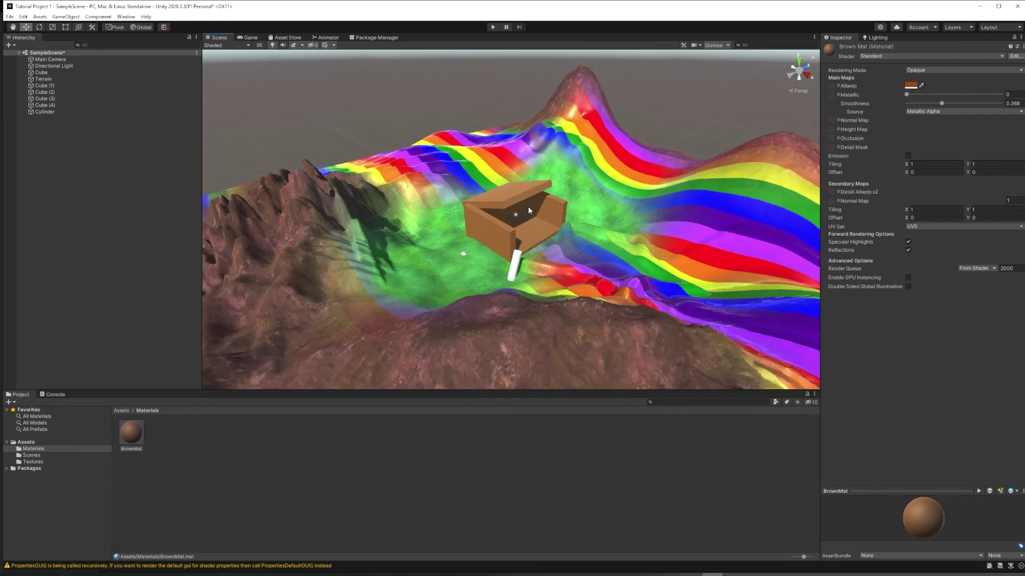
scroll(527, 206, up, 6)
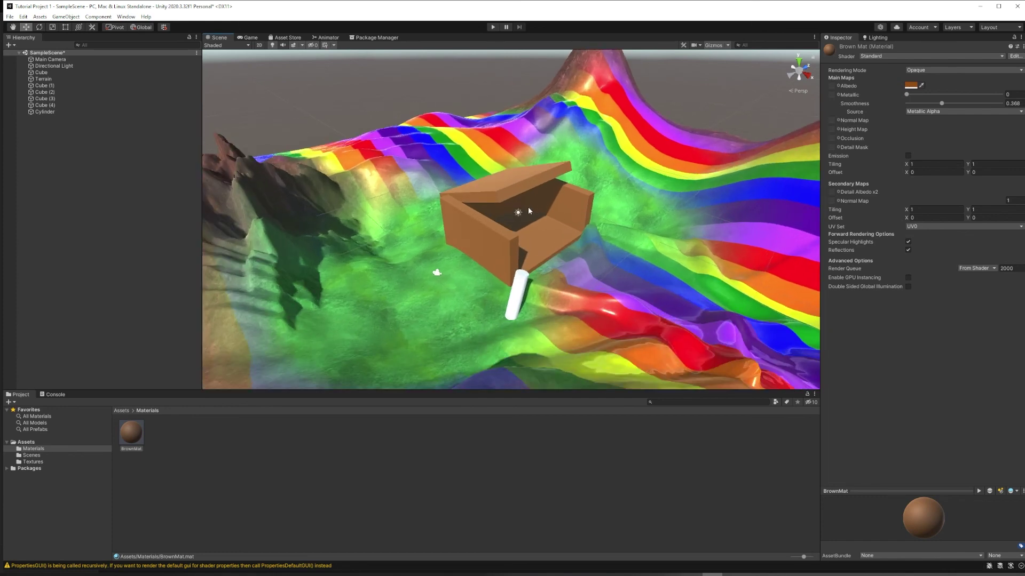